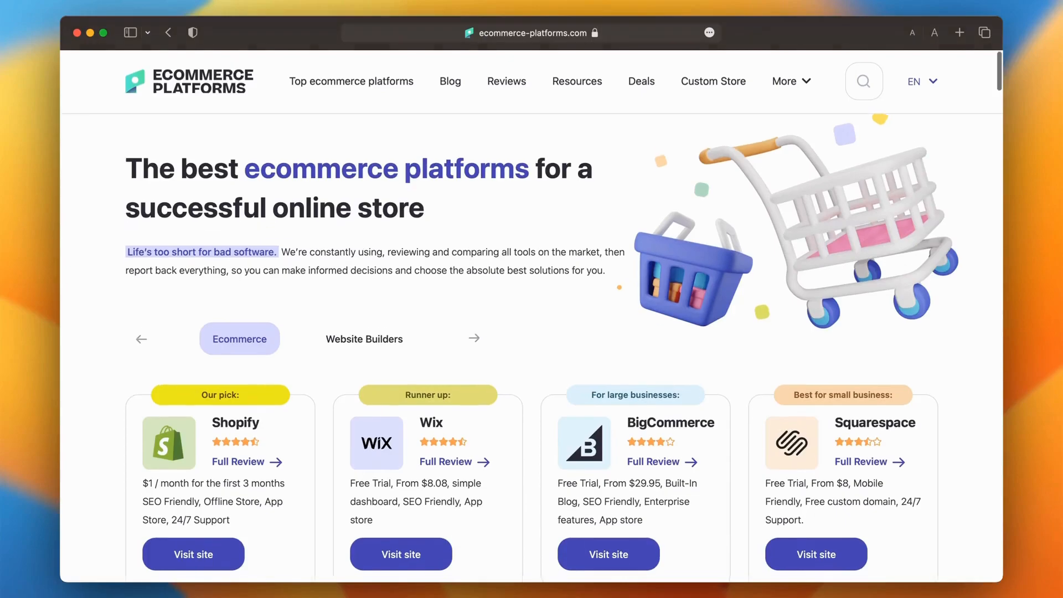
scroll(532, 309, "down", 5)
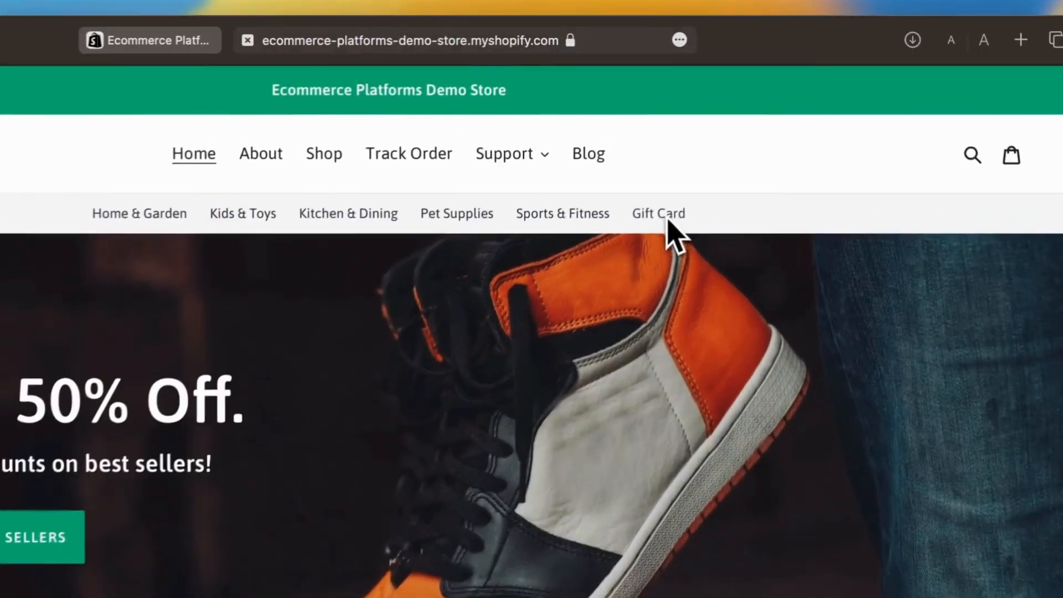
Step: Open the demo store's Gift Card product, choose the $50.00 denomination and buy it now
left_click(666, 217)
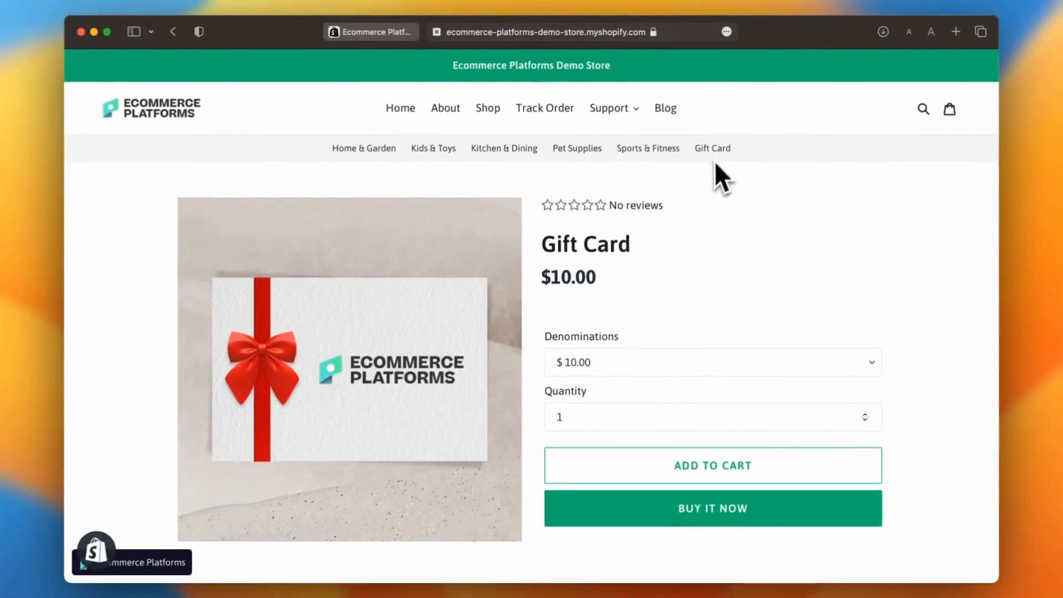
left_click(653, 363)
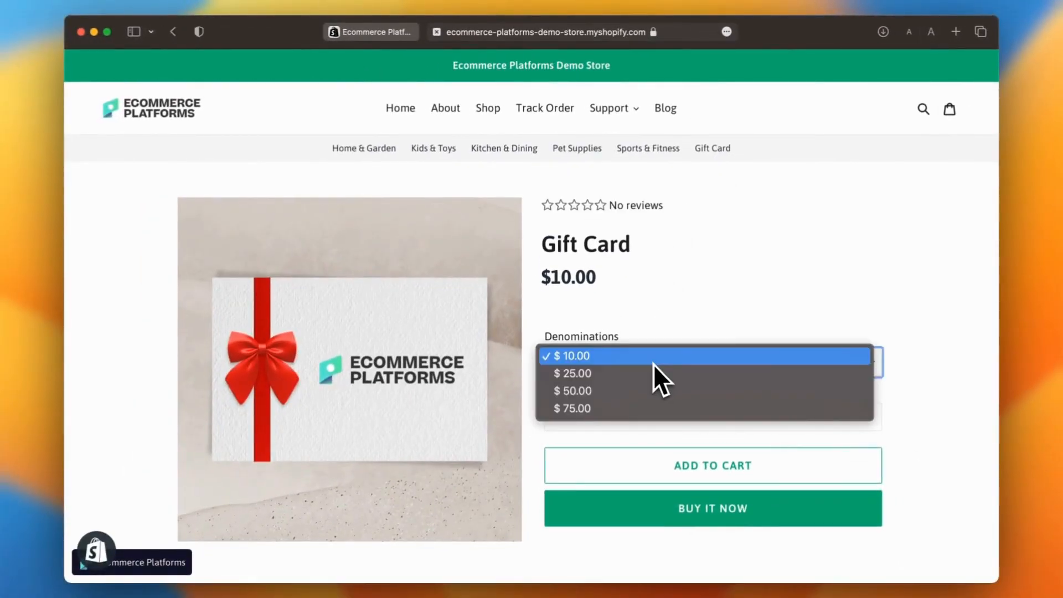
left_click(650, 391)
left_click(708, 512)
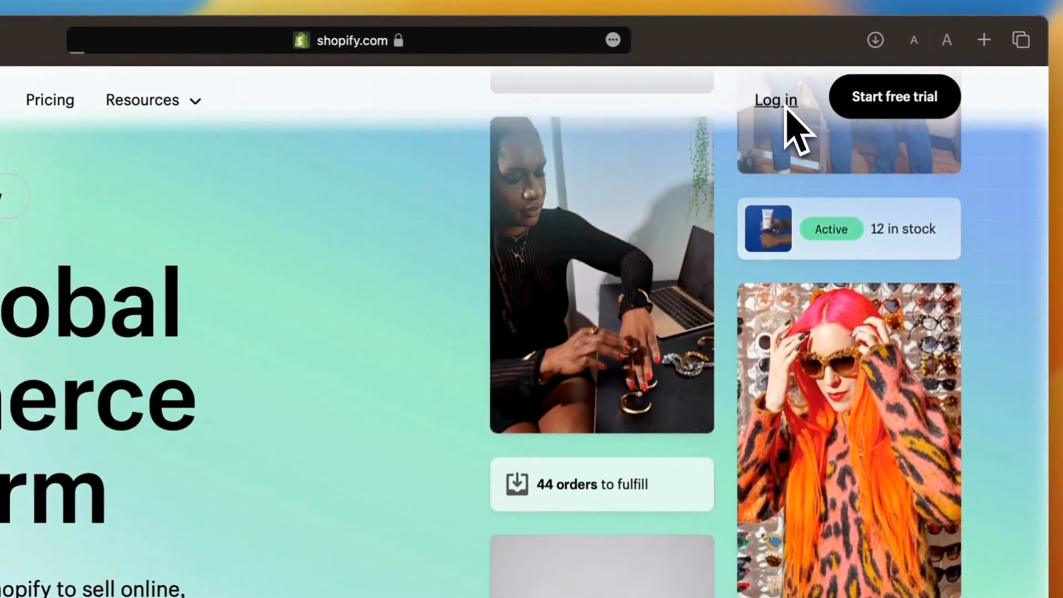
Step: Log in to Shopify and start a new gift card product from the Gift cards section of Products
left_click(821, 75)
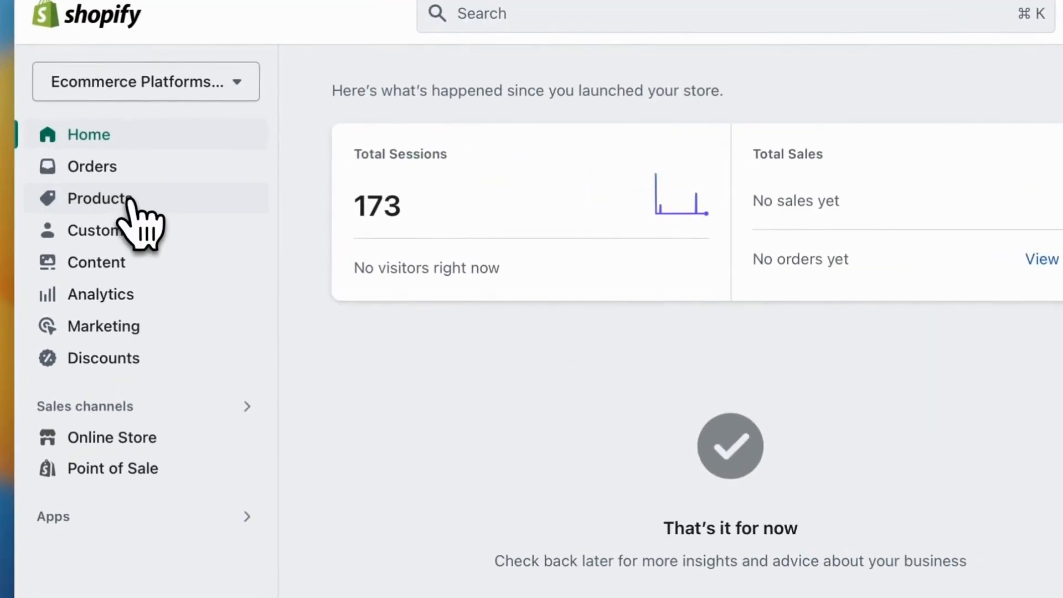
left_click(130, 202)
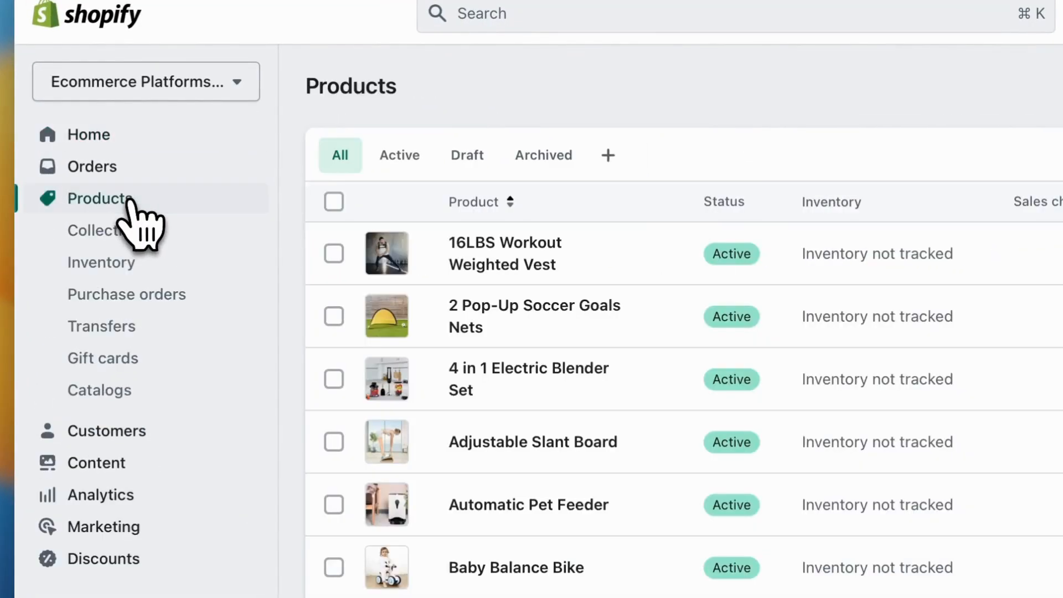
left_click(116, 360)
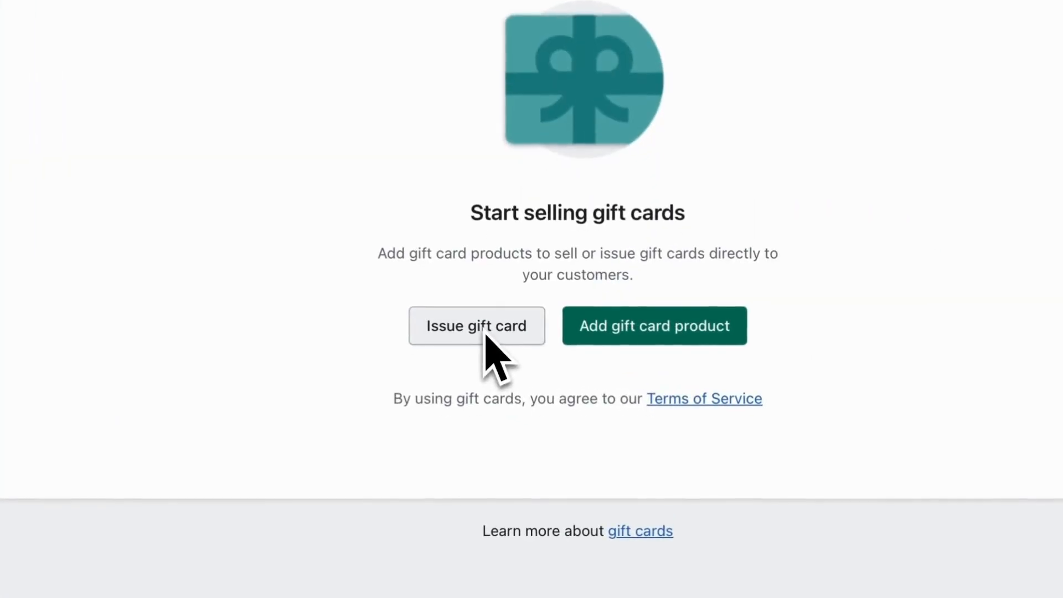
left_click(655, 329)
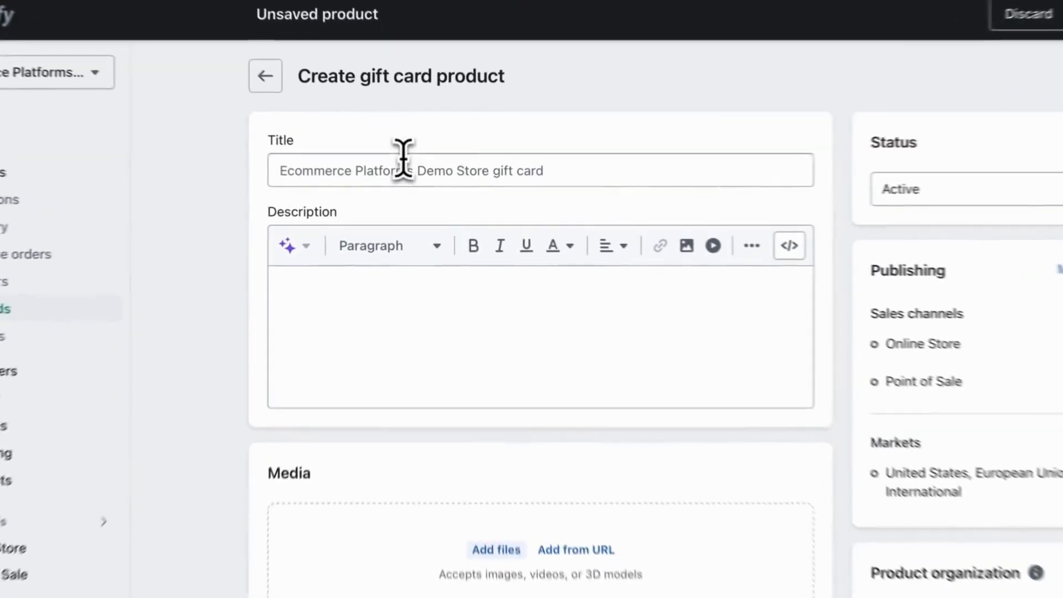
Step: Title the product "Gift Card" and write a description starting "Looking for a gift that's sure to bring a smile to your loved one's face?"
left_click(407, 168)
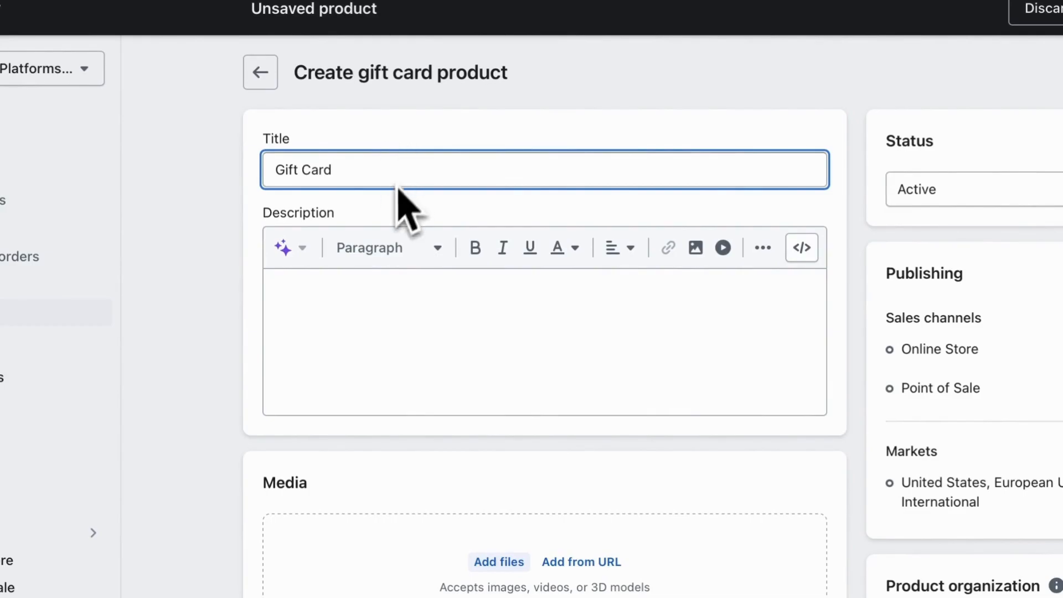
left_click(350, 299)
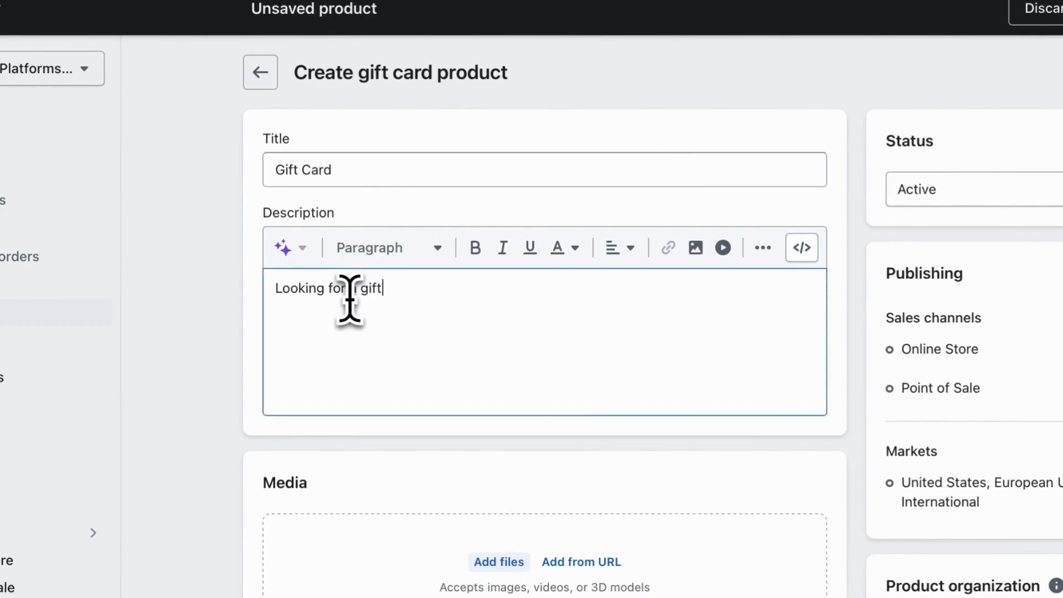
type("Looking for a gift")
type("that's sure to bring a smile to your loved one's face? Look no further than our amazing gift card! With our gift card, the possibilities are endless. Your special someone can choose from a wide range of products - from the latest fashion trends, to must-have gadgets, and so much more. It's the perfect way to let them know just how much you care, while also giving them the freedom to pick out something they truly love.  And the best part? Our gift card is super easy to use. Simply purchase the card, select your desired amount, and let your loved one do the rest. It's the ultimate hassle-free gift that's perfect for any occasion, from birthdays to holidays and everything in between.  So go ahead, spread the love with our amazing gift card. It's the gift that keeps on giving!")
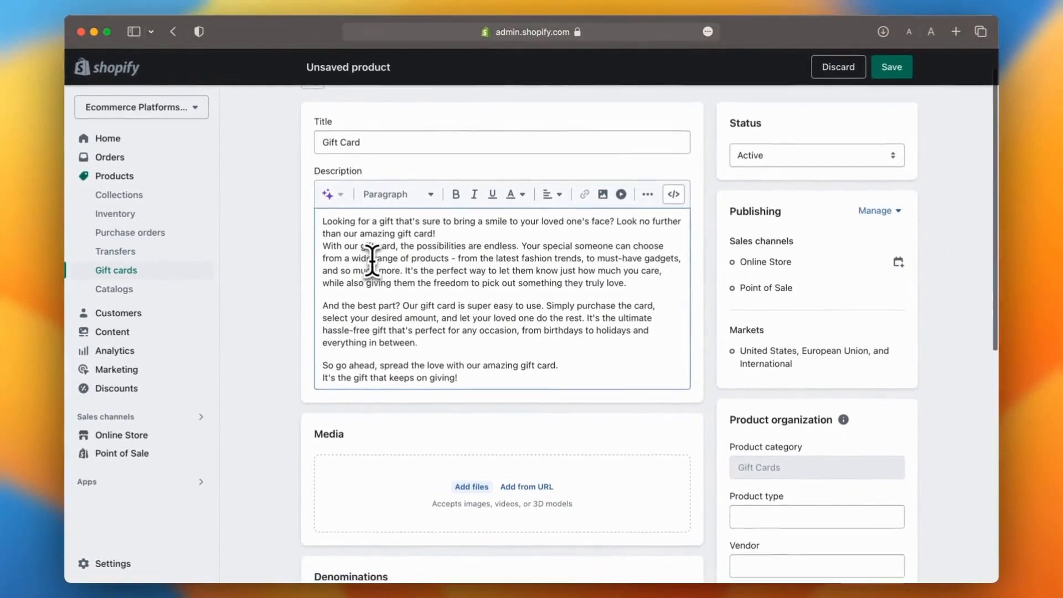
Step: Upload Gift Card.png from the Demo Store folder as the product's media
scroll(354, 420, "down", 5)
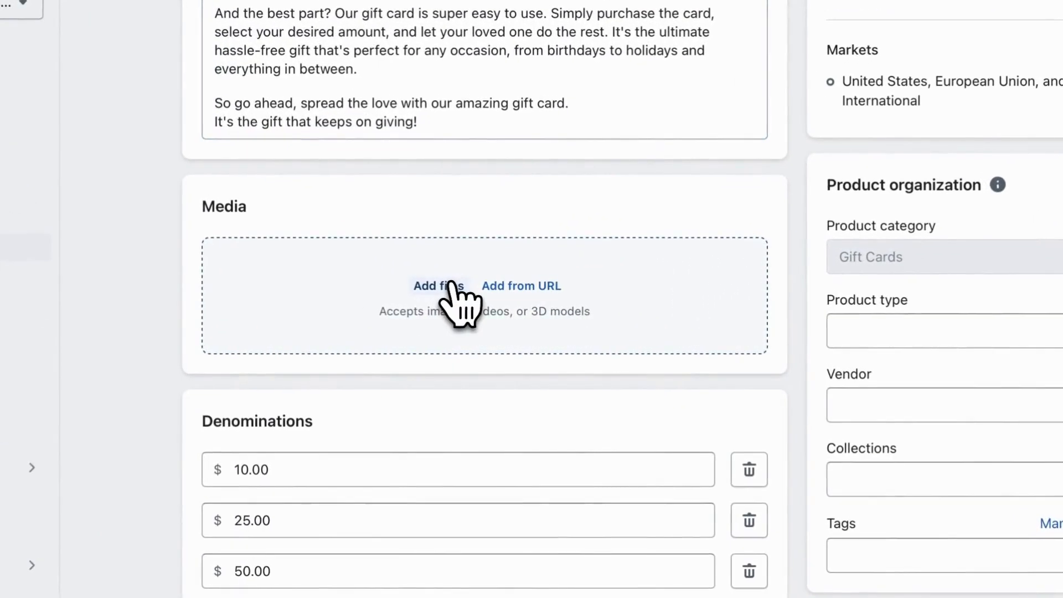
left_click(473, 294)
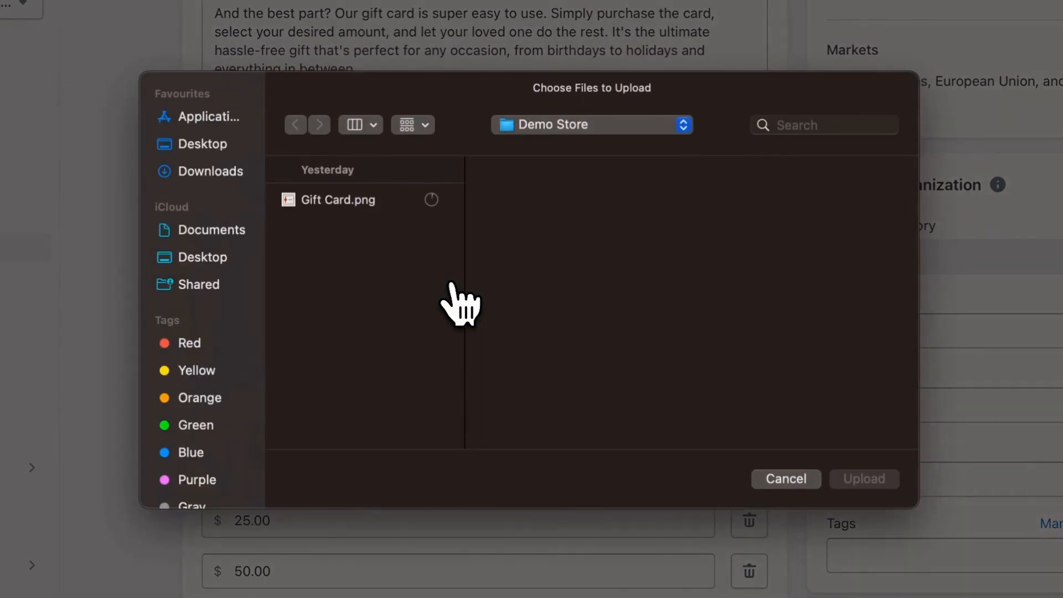
left_click(361, 207)
left_click(877, 478)
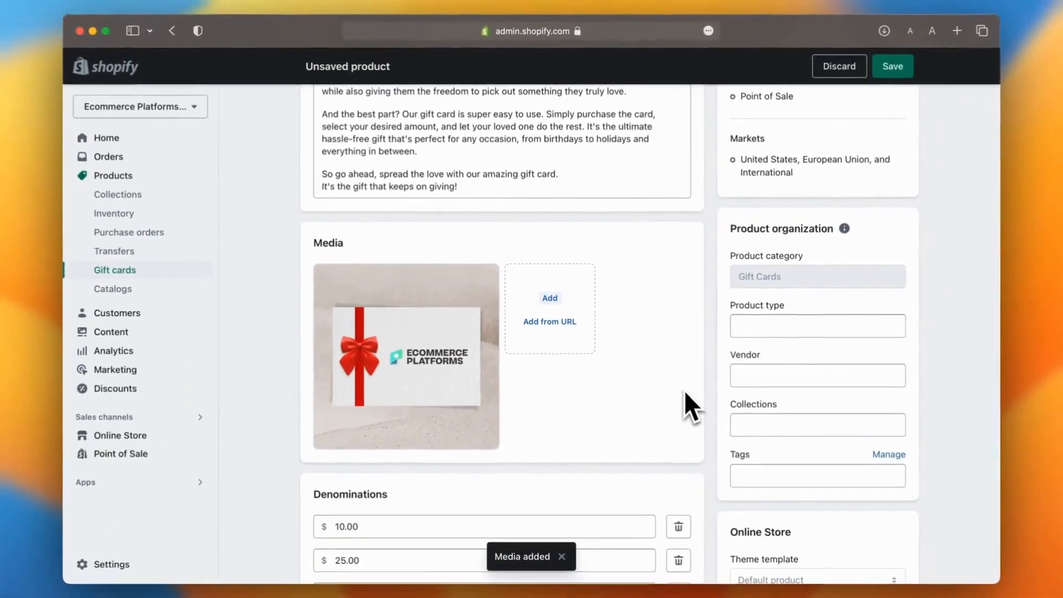
Step: Remove the 100.00 denomination from the gift card and add a denomination of 75
scroll(761, 437, "down", 5)
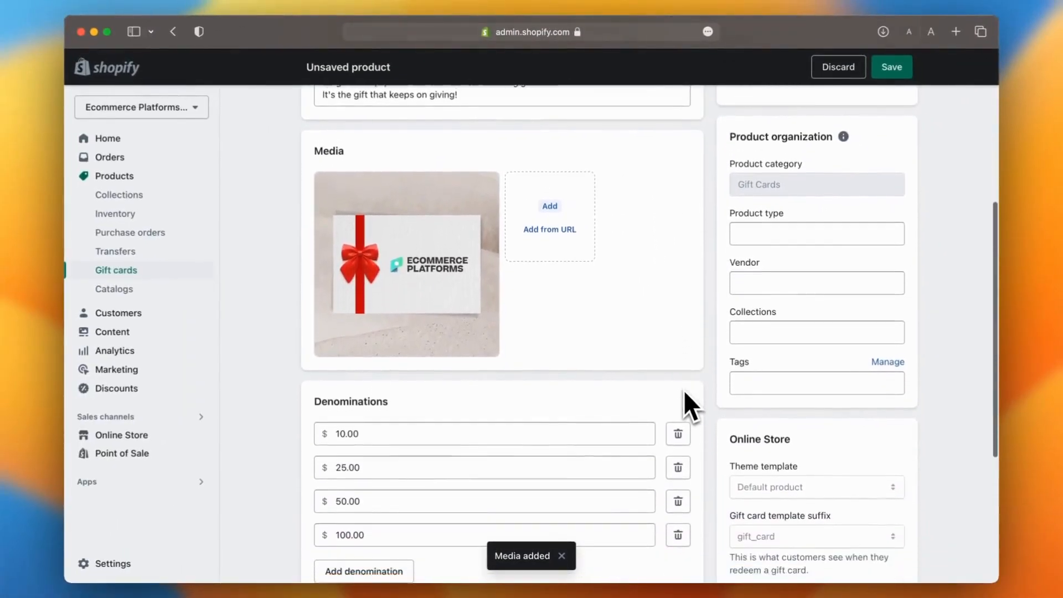
scroll(683, 389, "down", 2)
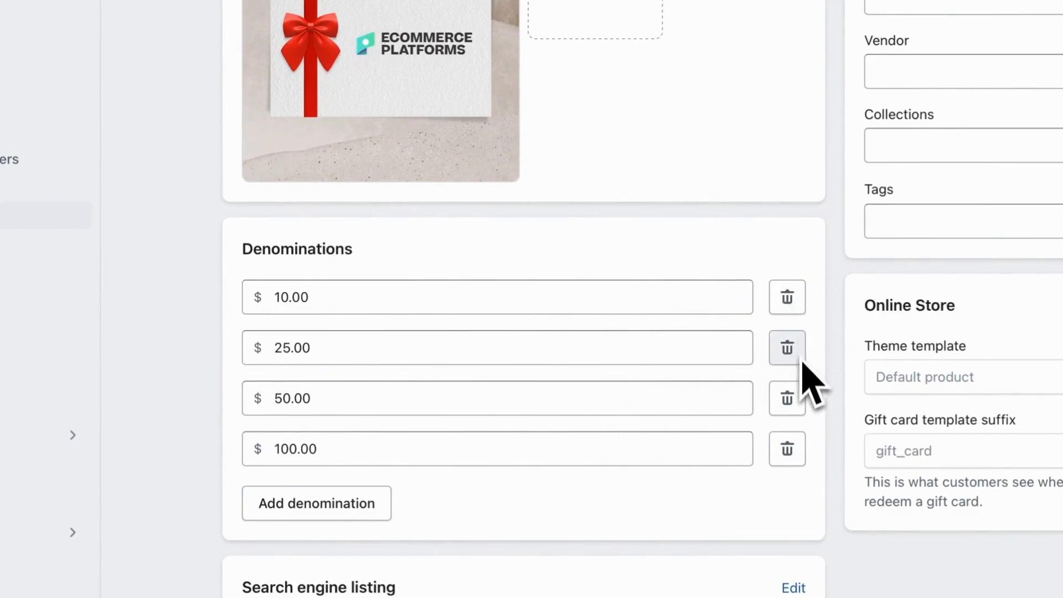
left_click(796, 449)
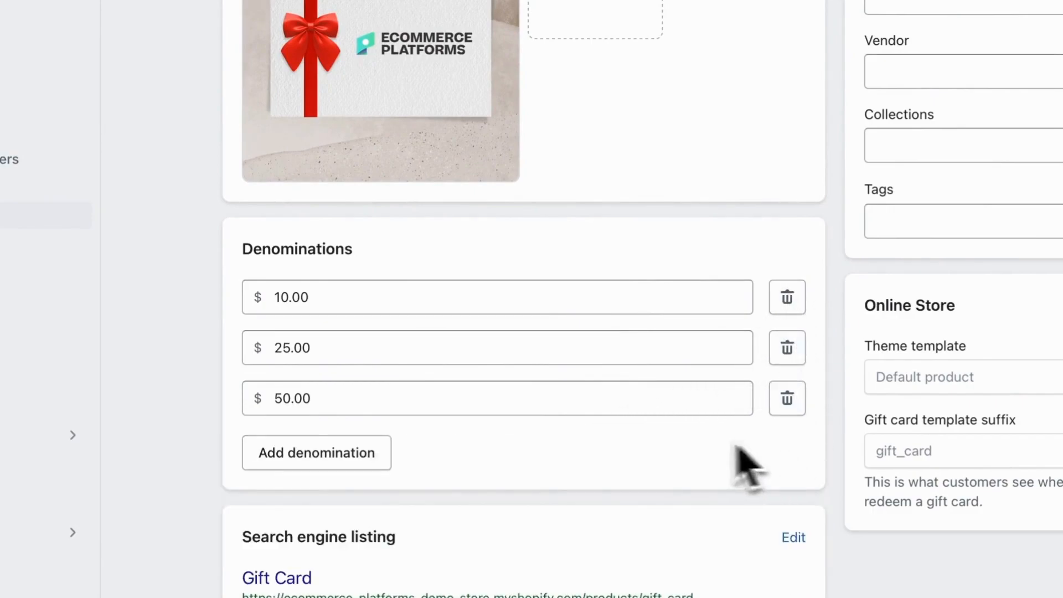
left_click(366, 463)
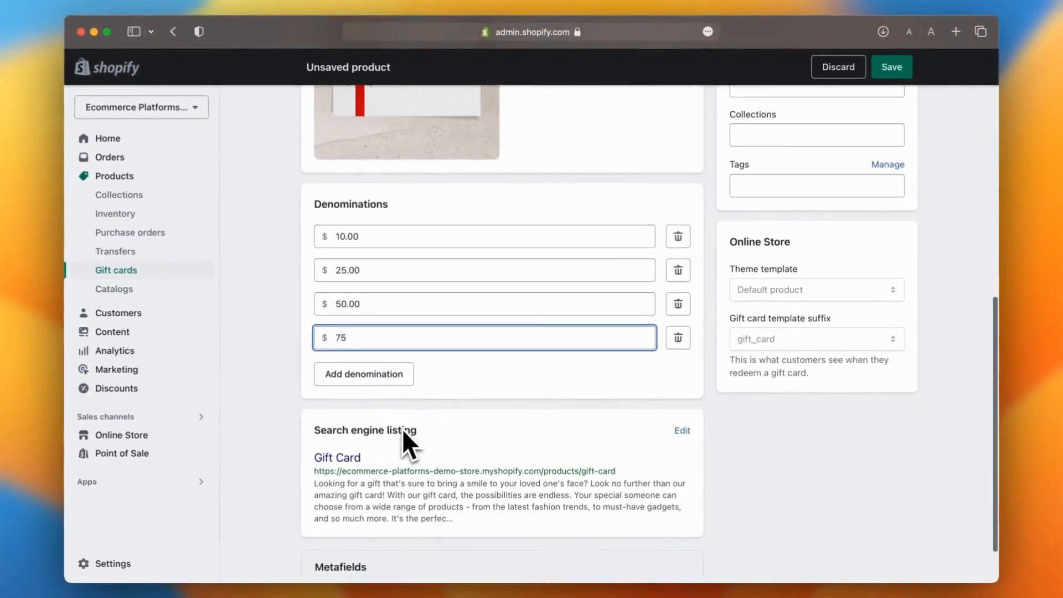
Step: Open the search engine listing for editing and review its page title, meta description and URL handle
scroll(374, 589, "down", 2)
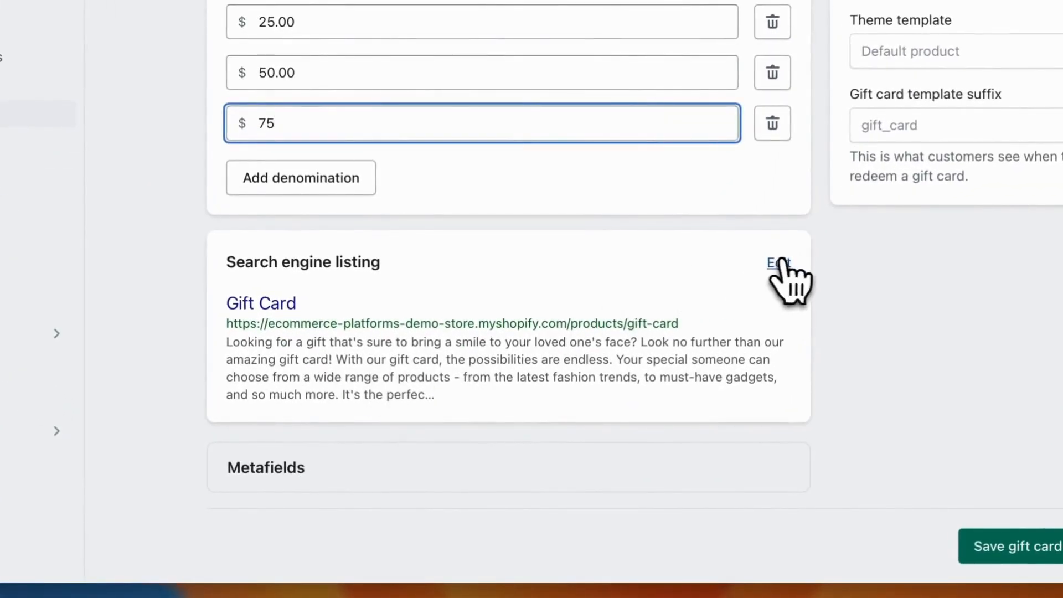
left_click(779, 262)
scroll(781, 260, "down", 5)
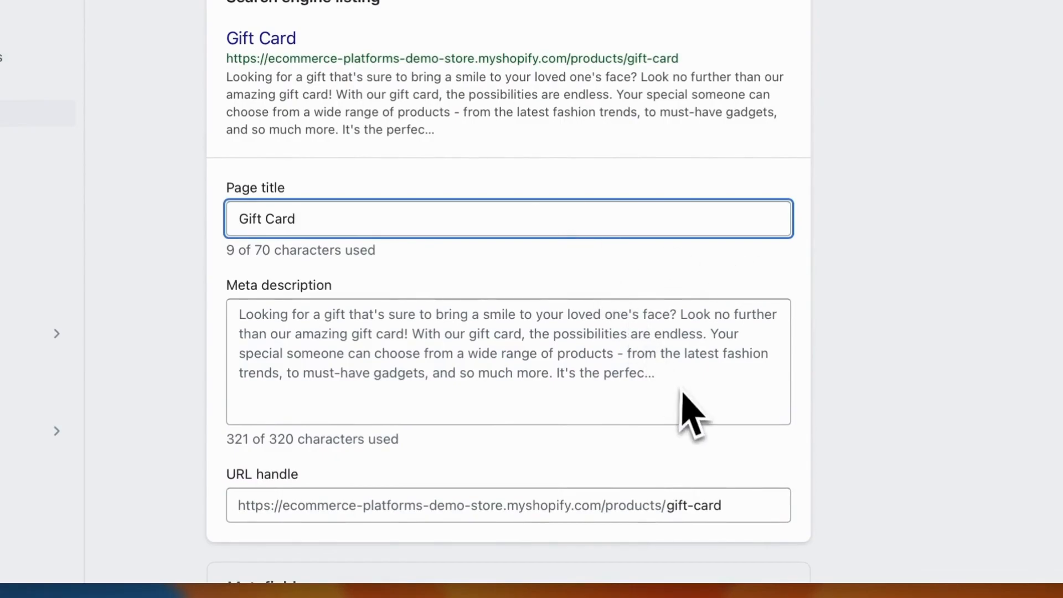
scroll(686, 410, "down", 1)
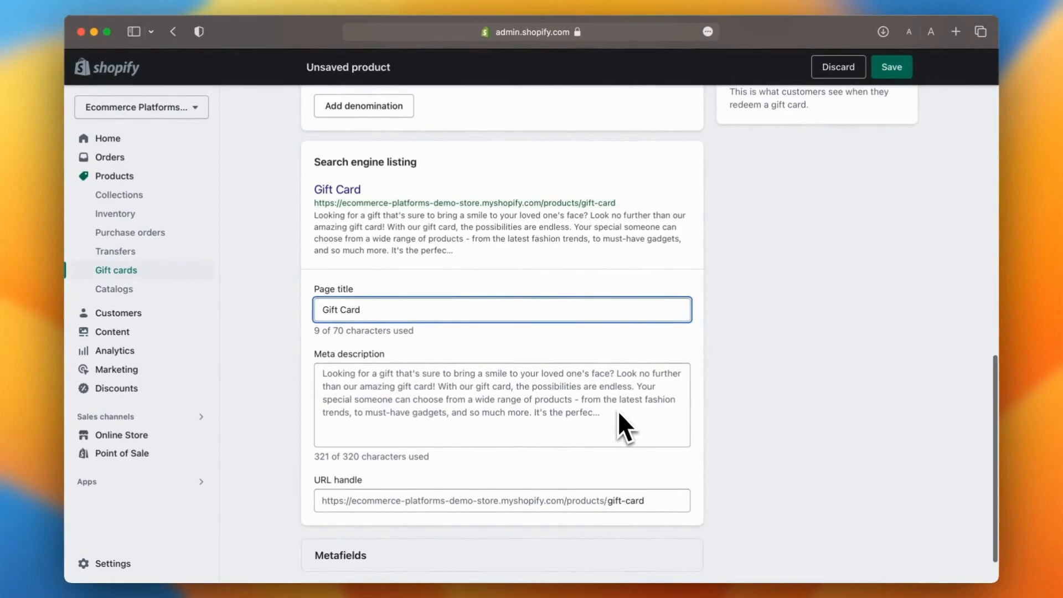
scroll(625, 426, "up", 2)
Step: Check the publishing management options for the gift card's sales channels and markets
scroll(619, 414, "up", 10)
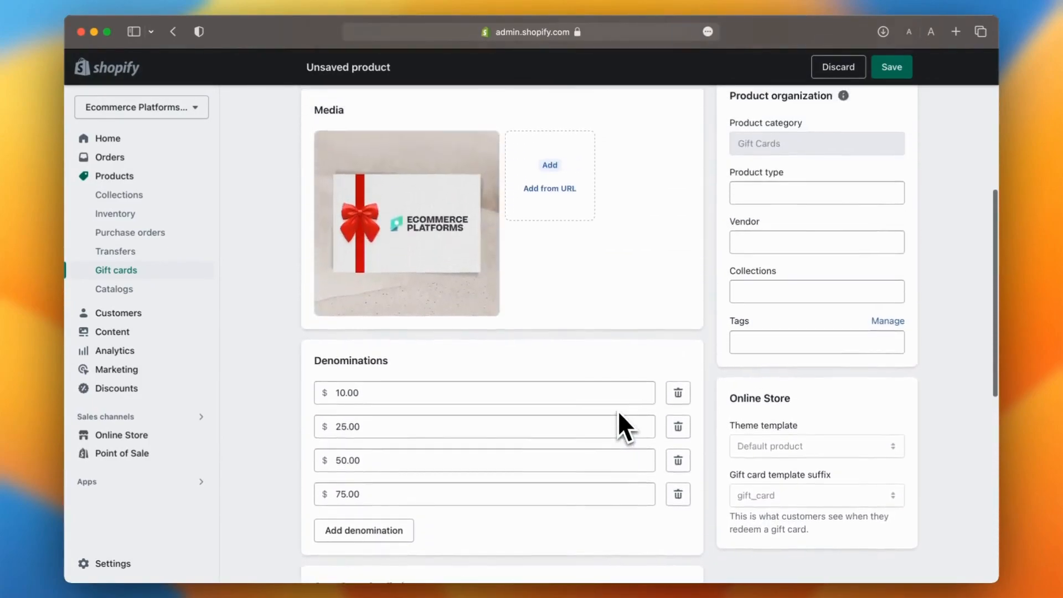
scroll(618, 415, "up", 5)
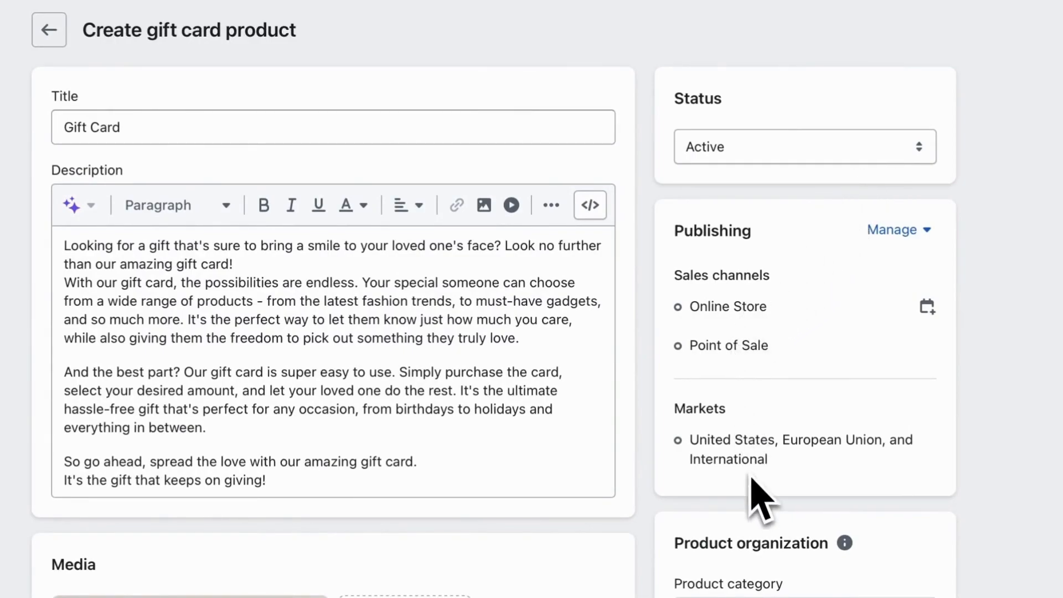
left_click(927, 229)
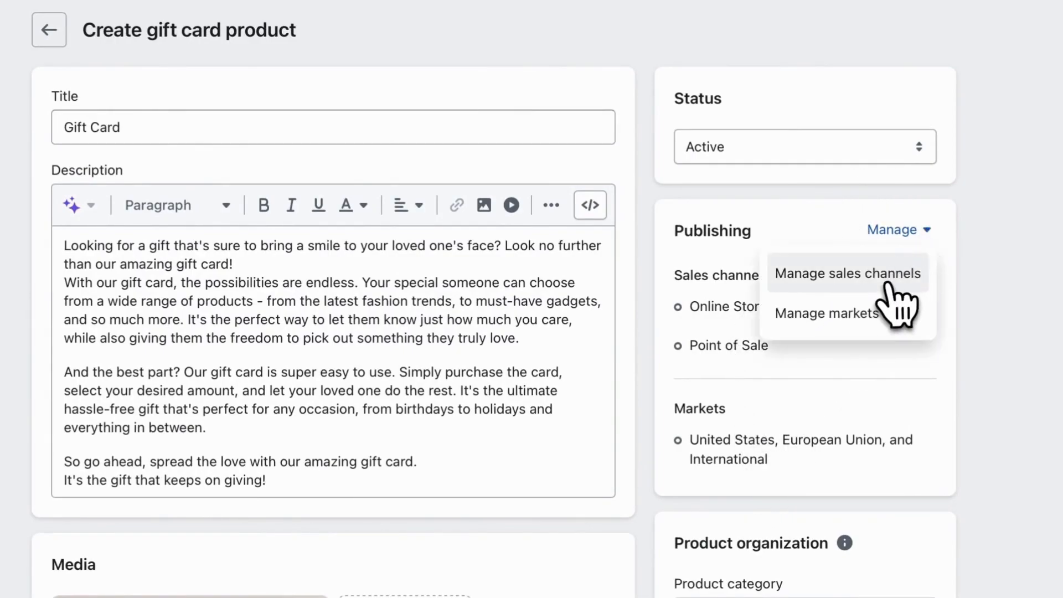
left_click(845, 442)
Step: Set the product type to "gift card" and the vendor to Ecommerce Platforms
scroll(845, 443, "down", 3)
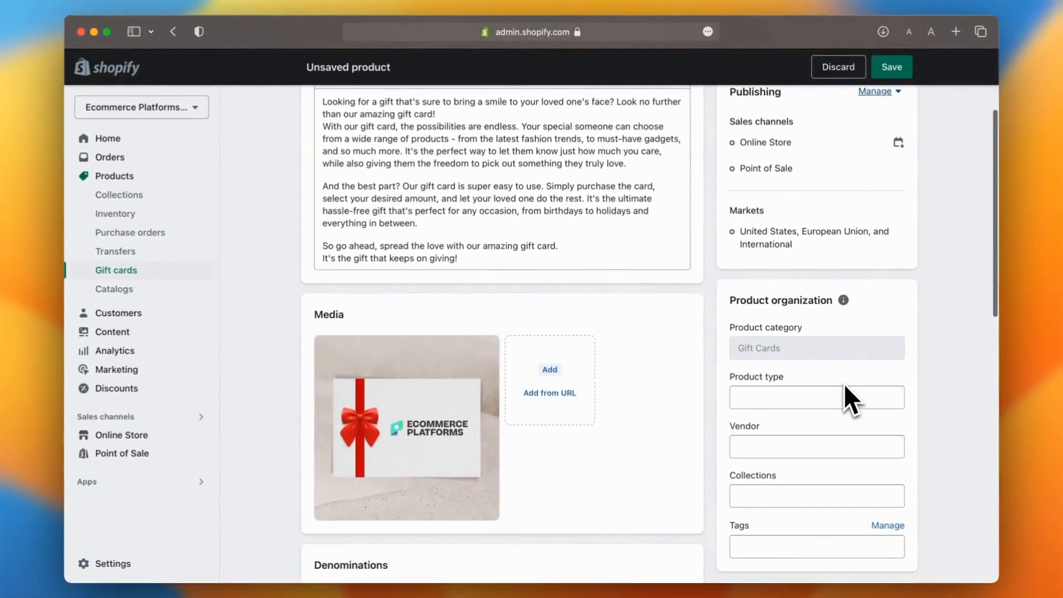
scroll(843, 383, "down", 3)
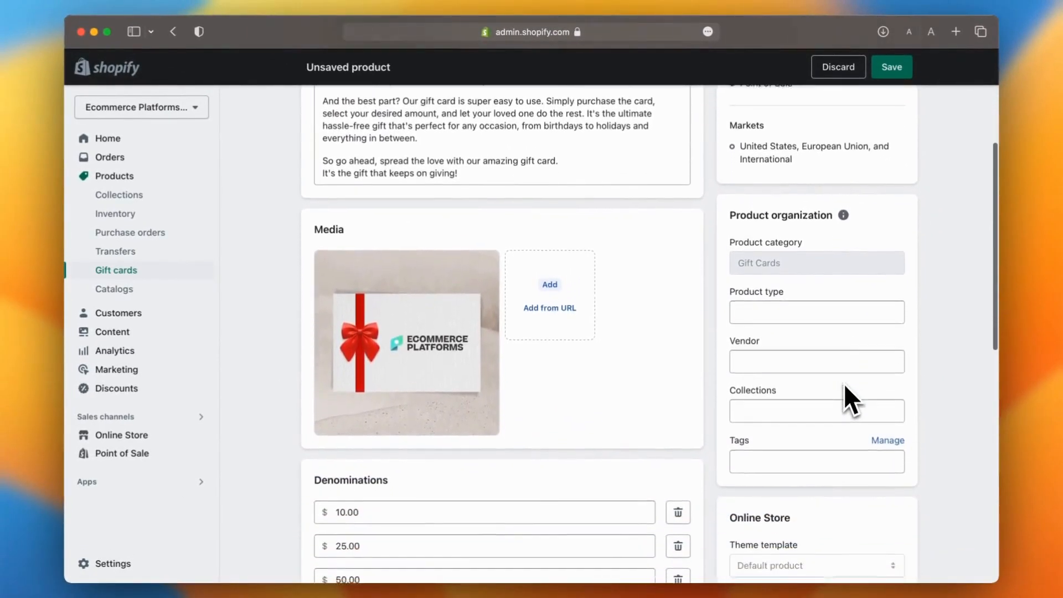
left_click(780, 268)
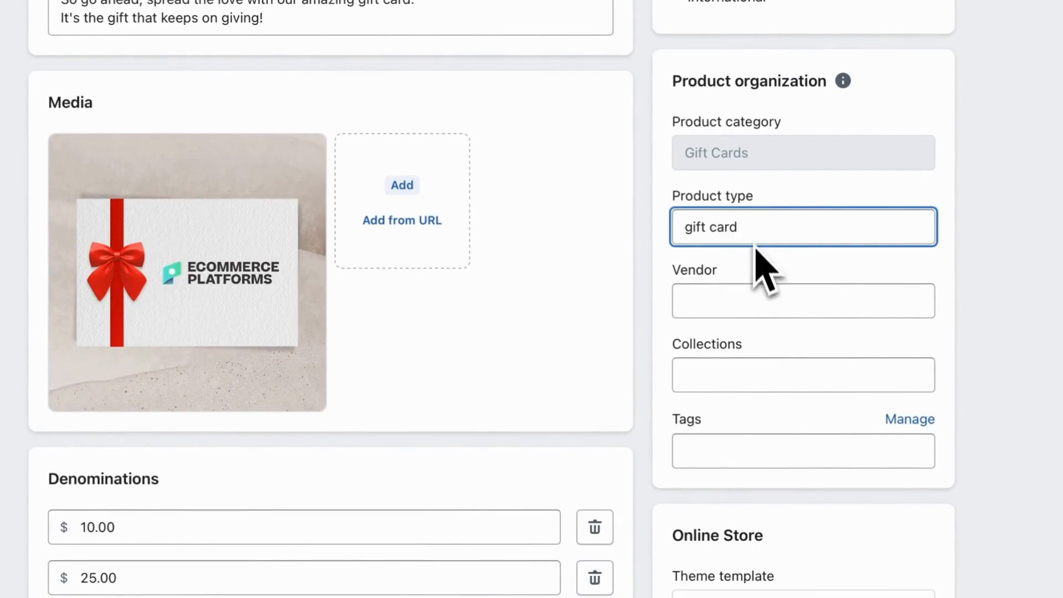
left_click(750, 294)
left_click(763, 341)
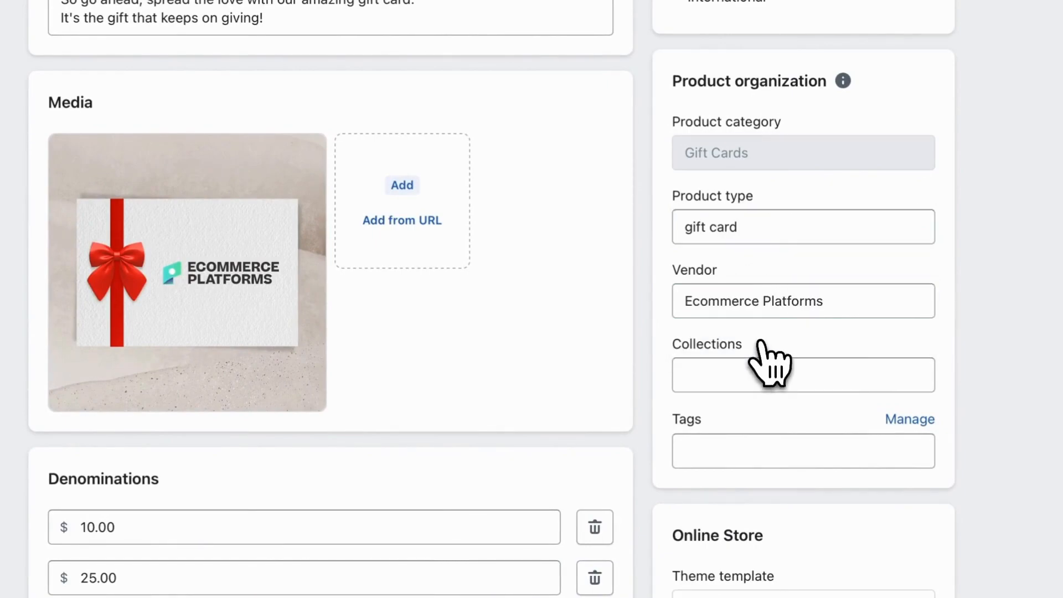
Step: Add the gift card product to the Gift Cards collection
left_click(751, 373)
left_click(761, 451)
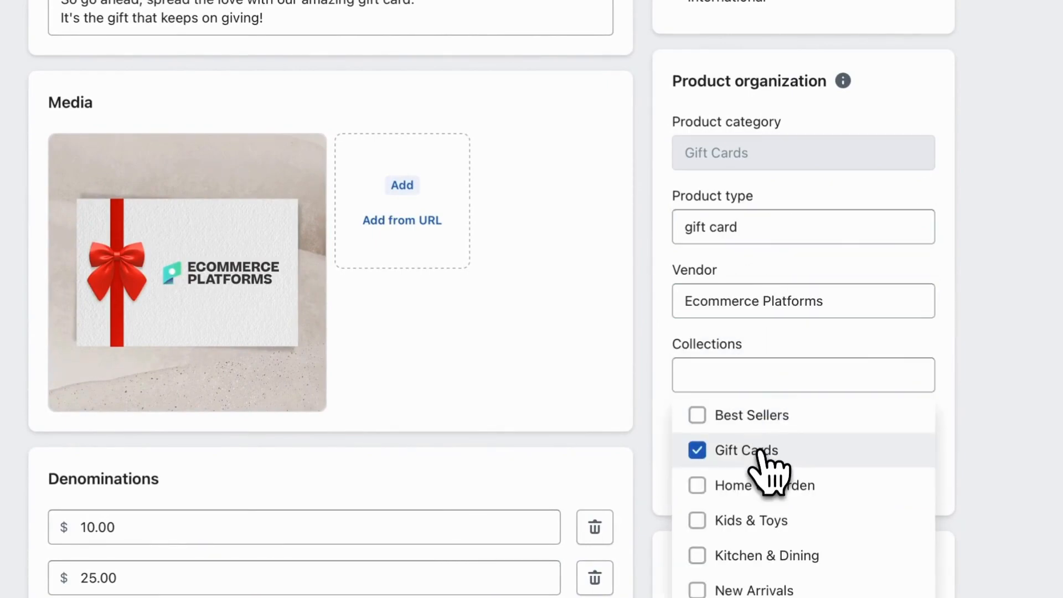
scroll(747, 387, "down", 2)
left_click(666, 386)
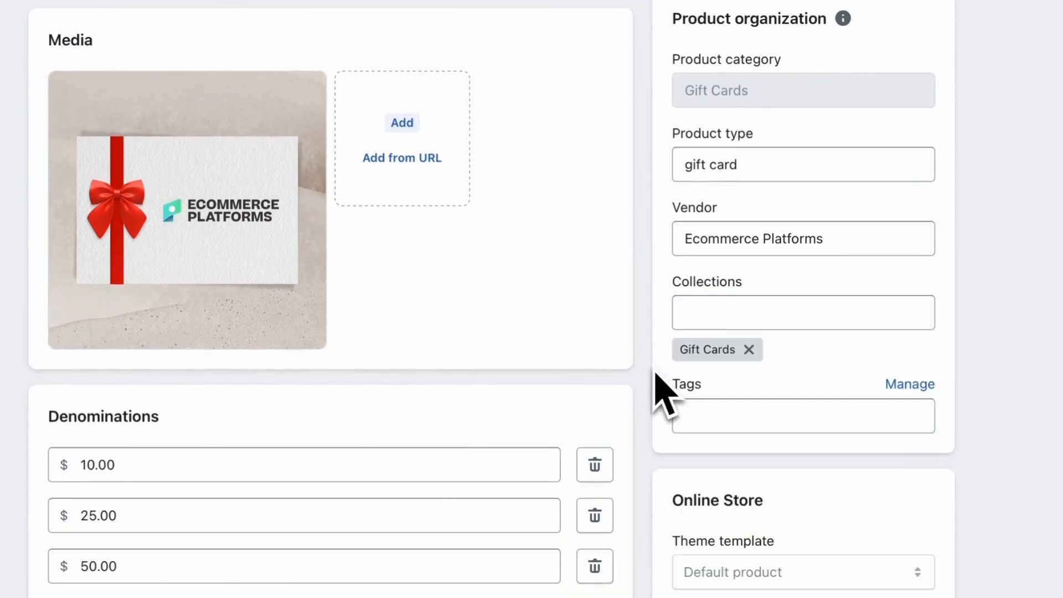
Step: Add the tags "gift vouchers" and "gifting coupons" to the product
left_click(782, 420)
type("gift vouchers")
left_click(800, 464)
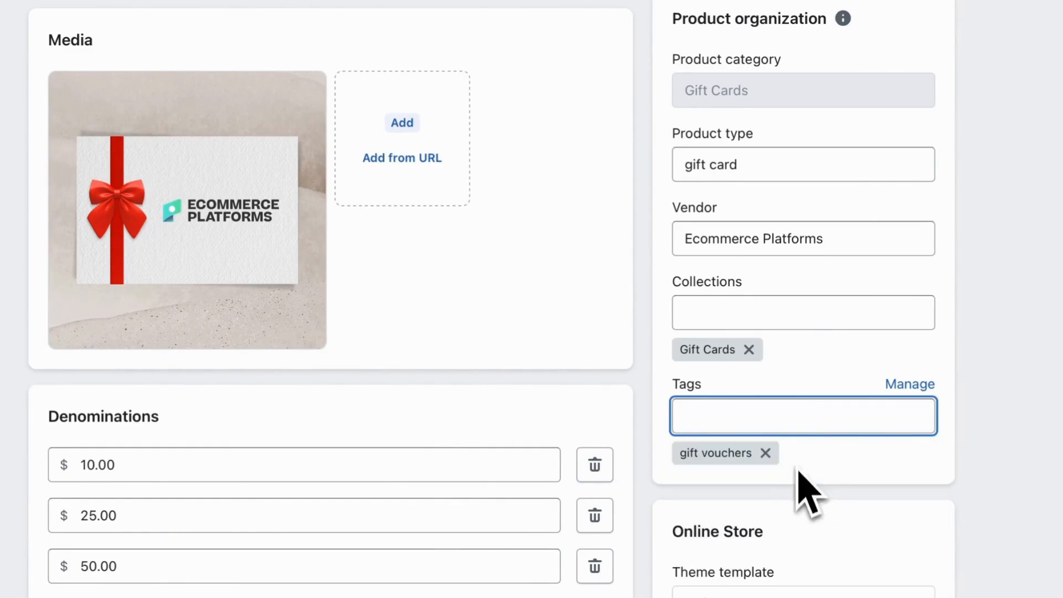
type("gifting coupons")
left_click(829, 462)
Step: Review the denominations and Online Store template settings, and save the gift card product
scroll(838, 449, "down", 2)
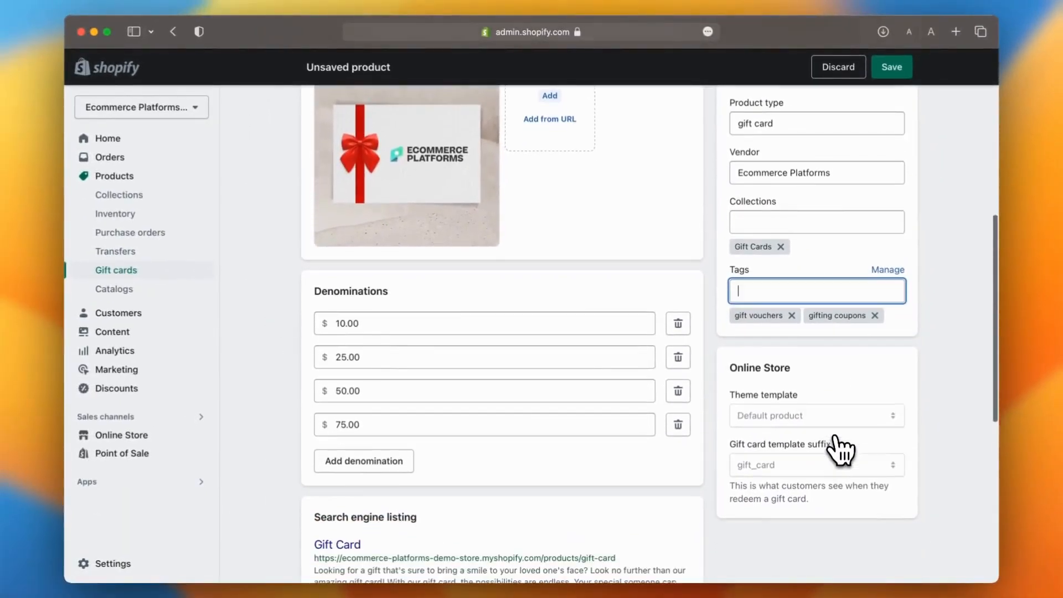
scroll(835, 437, "down", 1)
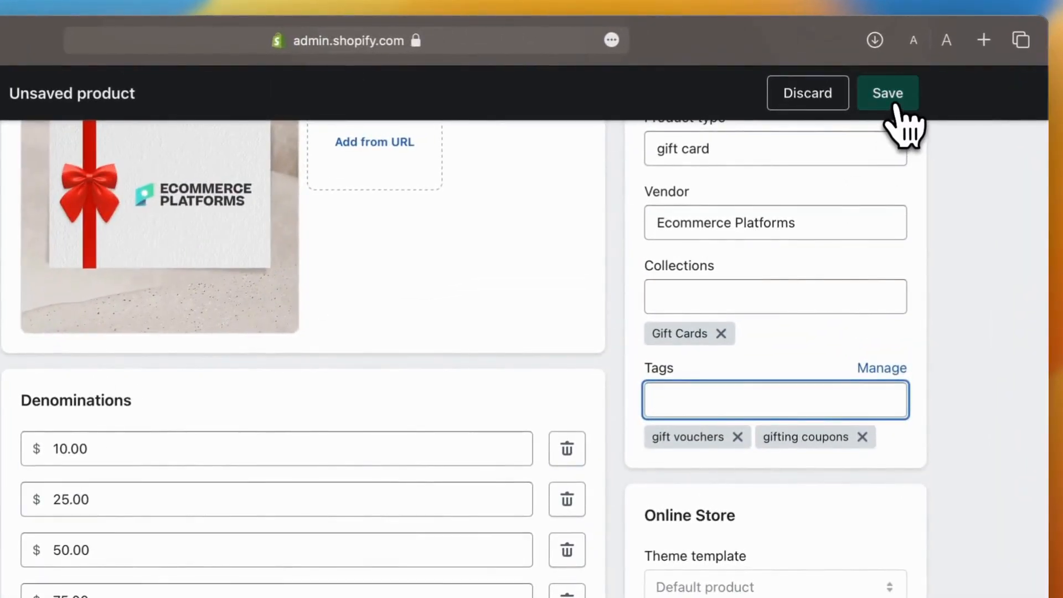
left_click(896, 73)
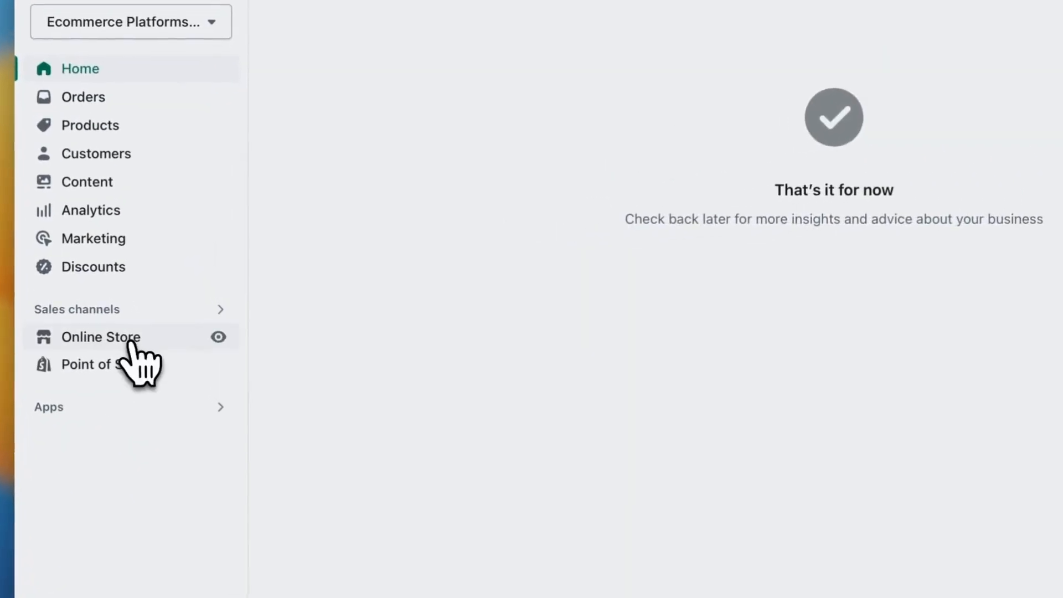
Step: Open the Collection menu in the online store's navigation settings
left_click(131, 342)
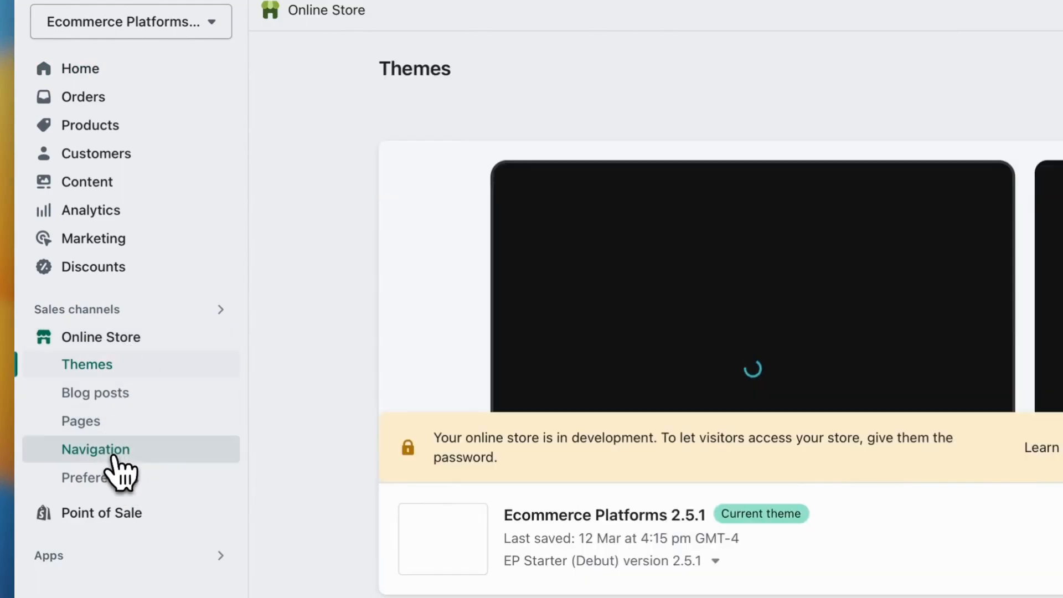
left_click(114, 453)
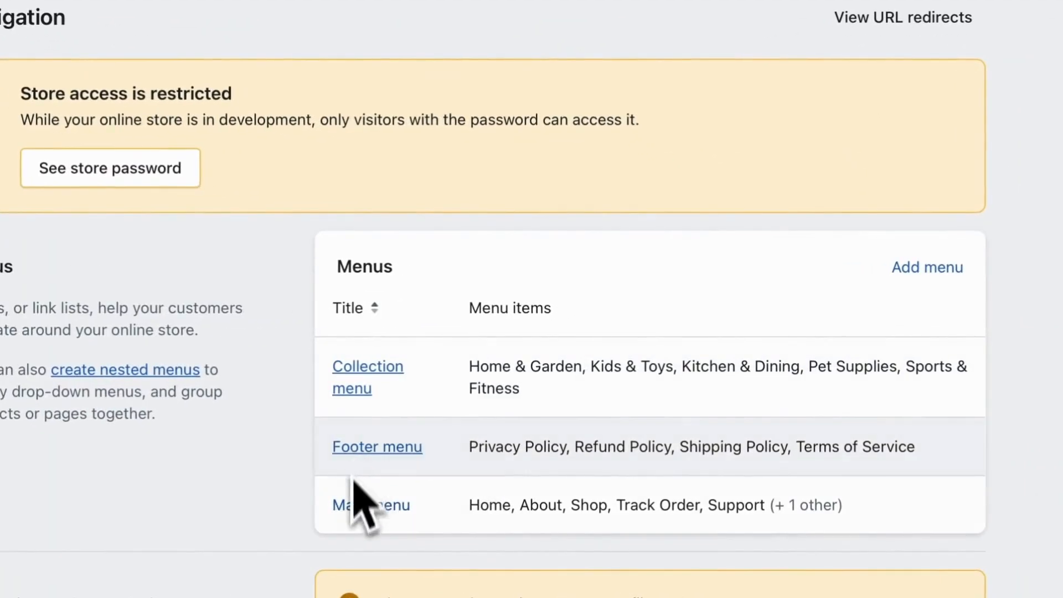
left_click(357, 367)
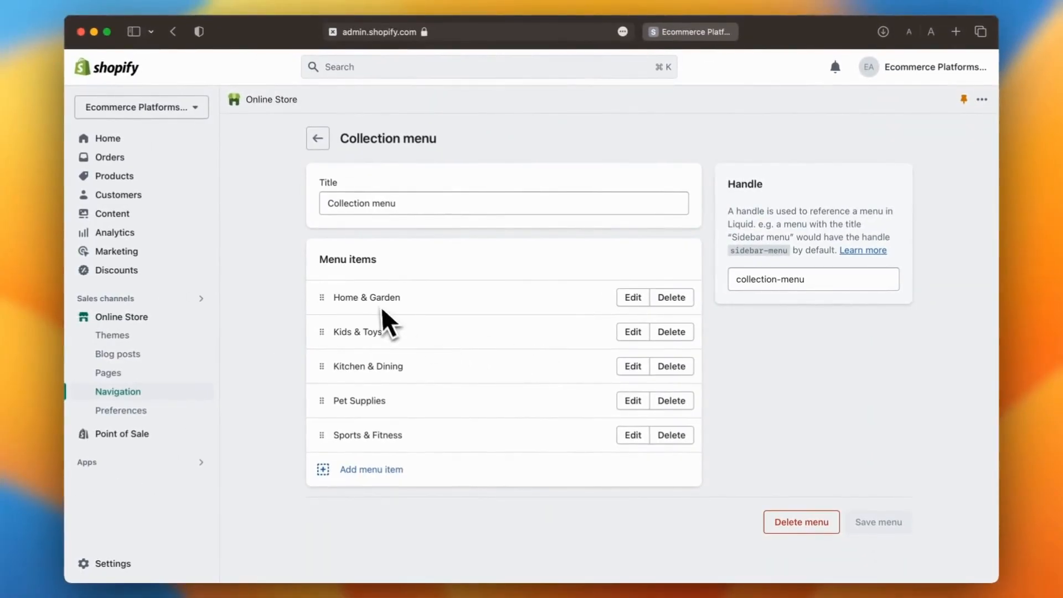
Step: Add a "Gift Card" item linked to the Gift Card product to the Collection menu, and save the menu
left_click(372, 480)
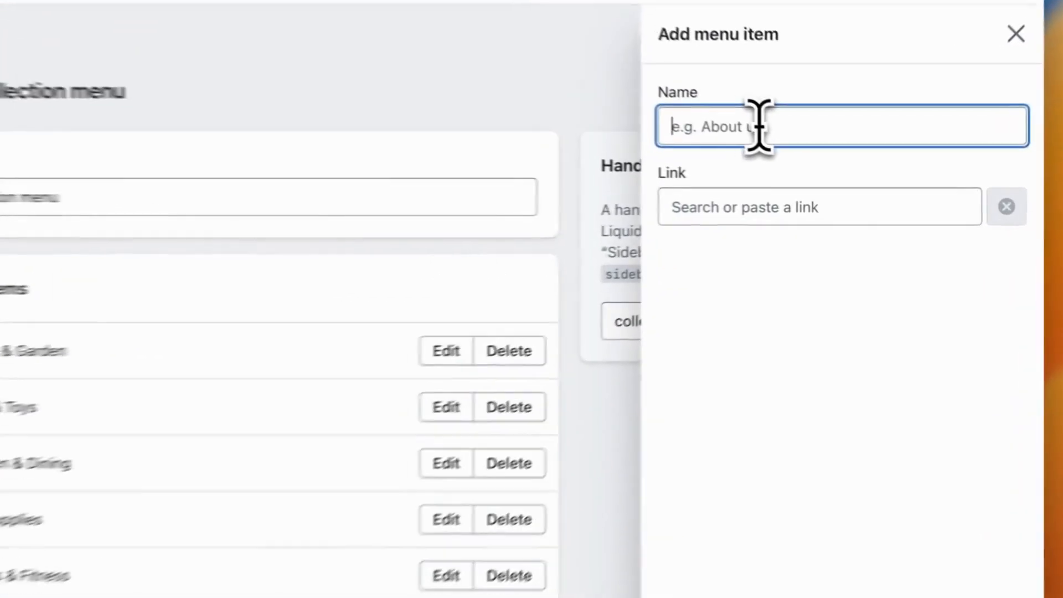
type("Gift Card")
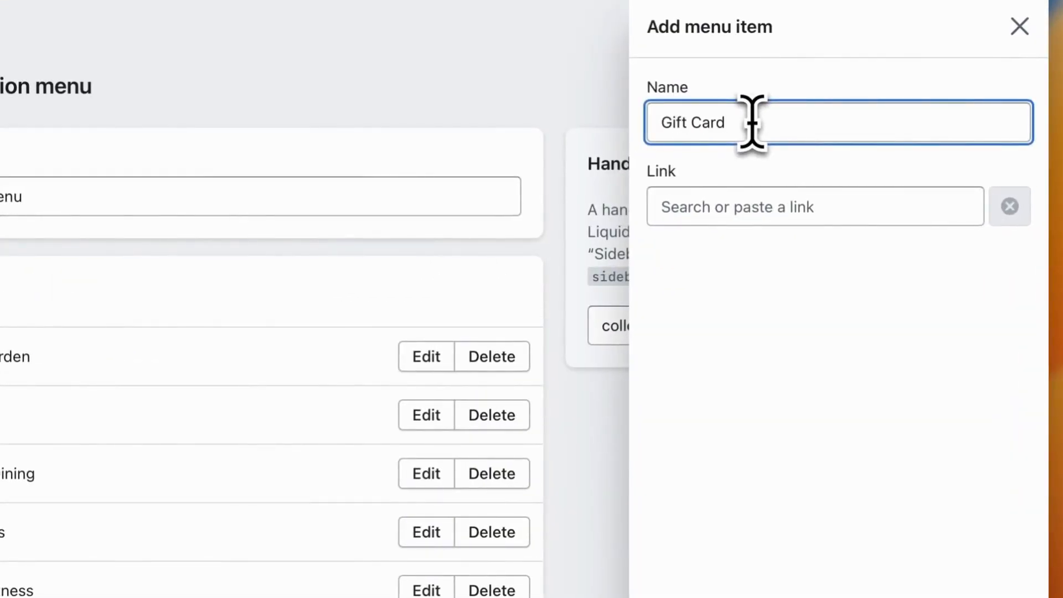
left_click(746, 209)
type("gift c")
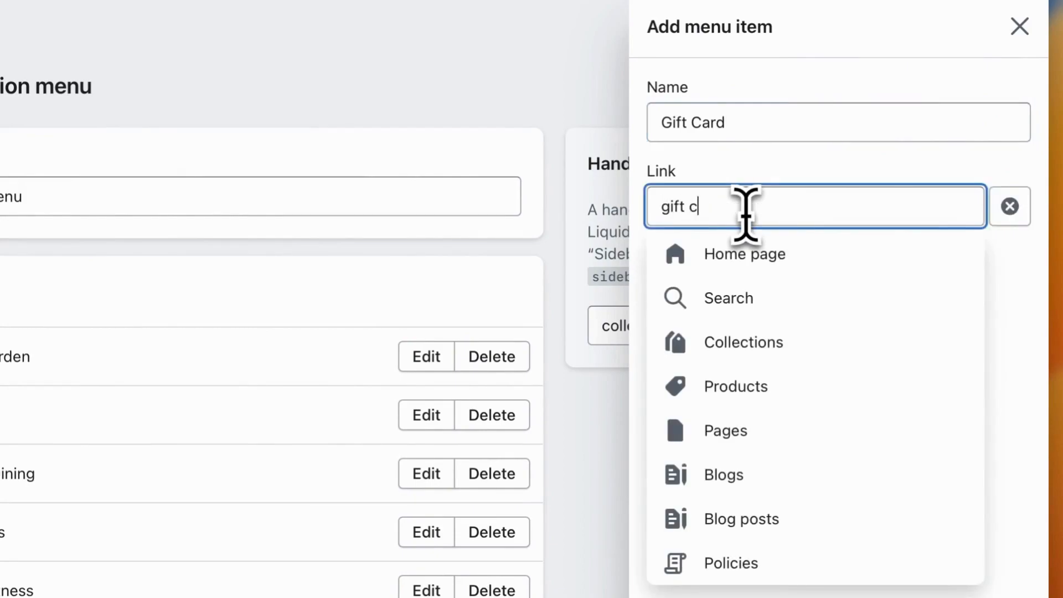
type("ard")
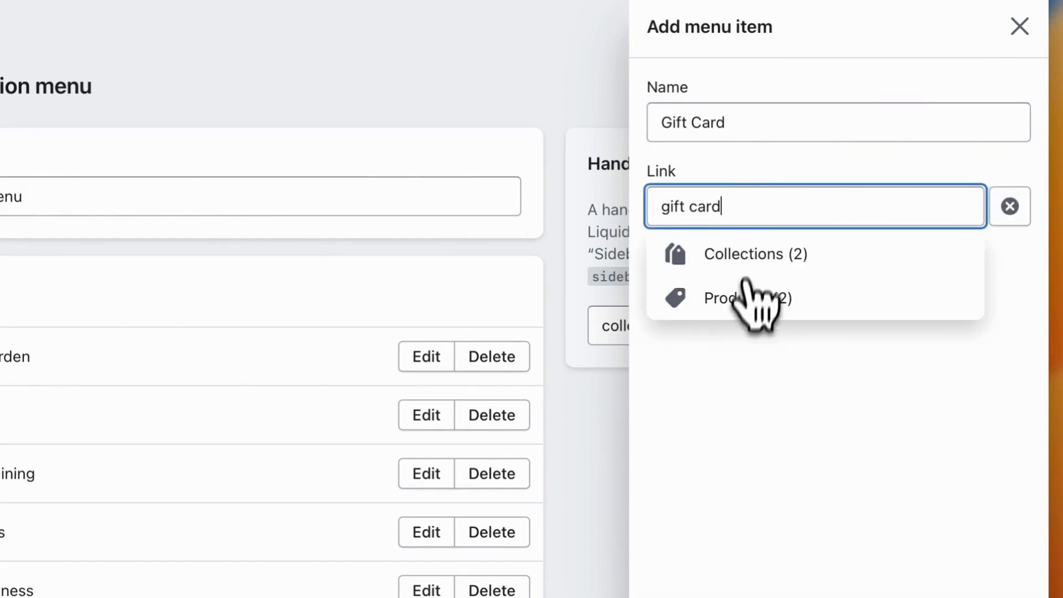
left_click(747, 299)
left_click(742, 339)
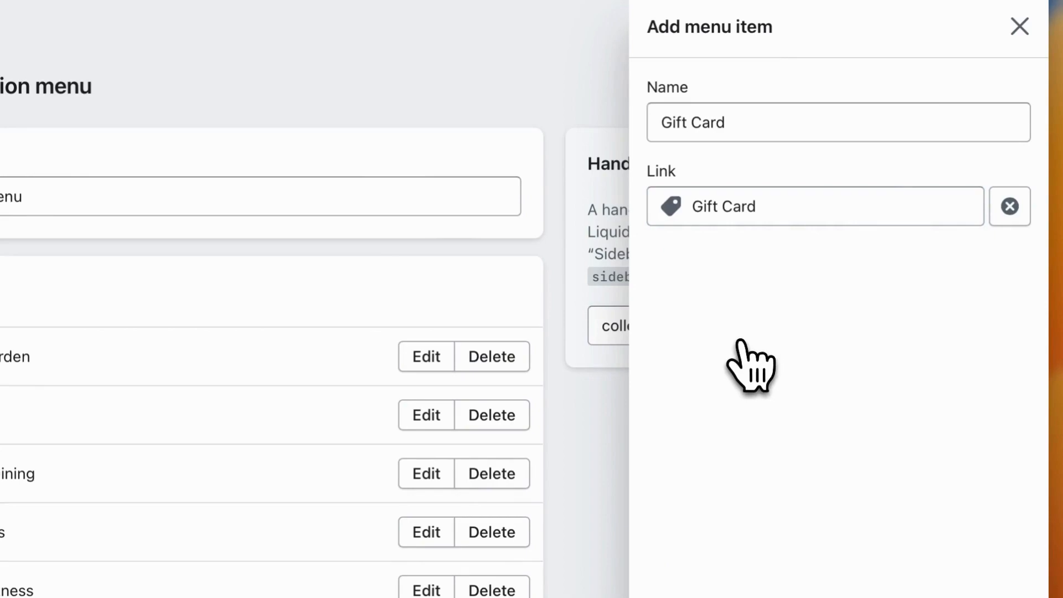
left_click(967, 563)
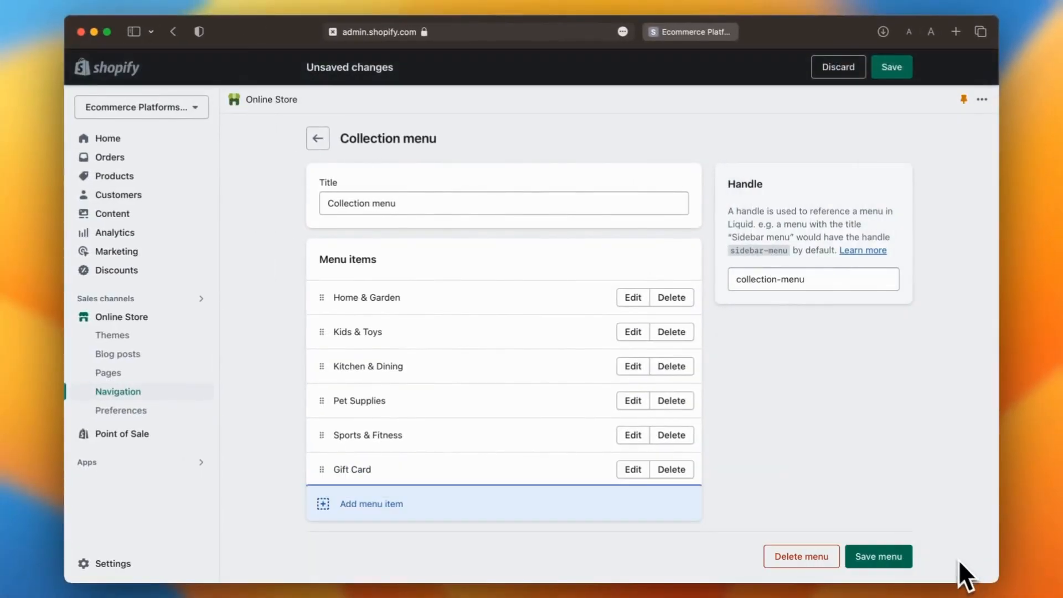
left_click(885, 556)
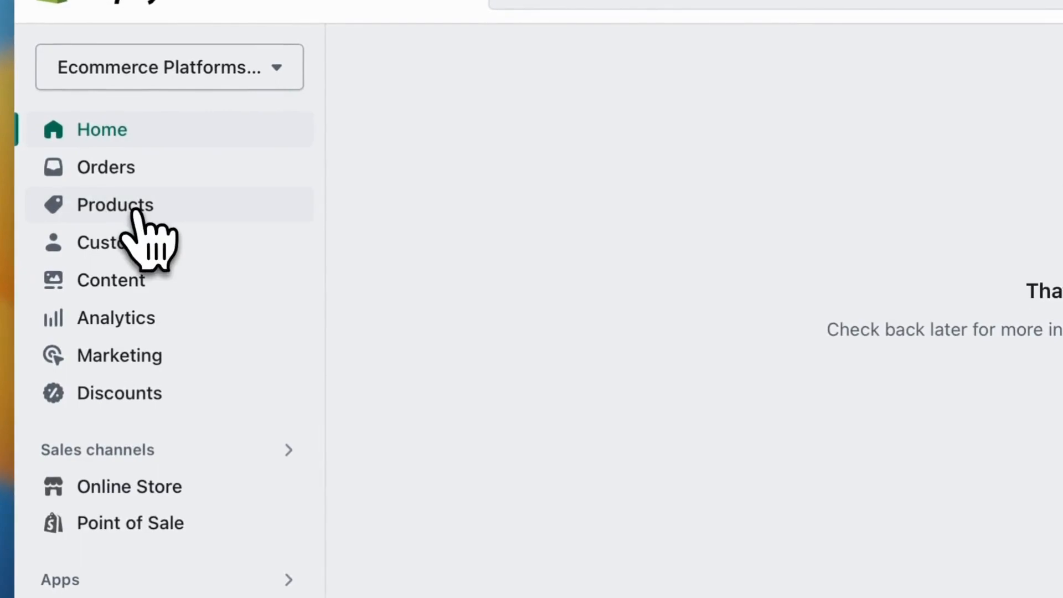
Step: Start issuing a gift card with an initial value of $100.00 and an expiration date of 30/06/2028
left_click(135, 210)
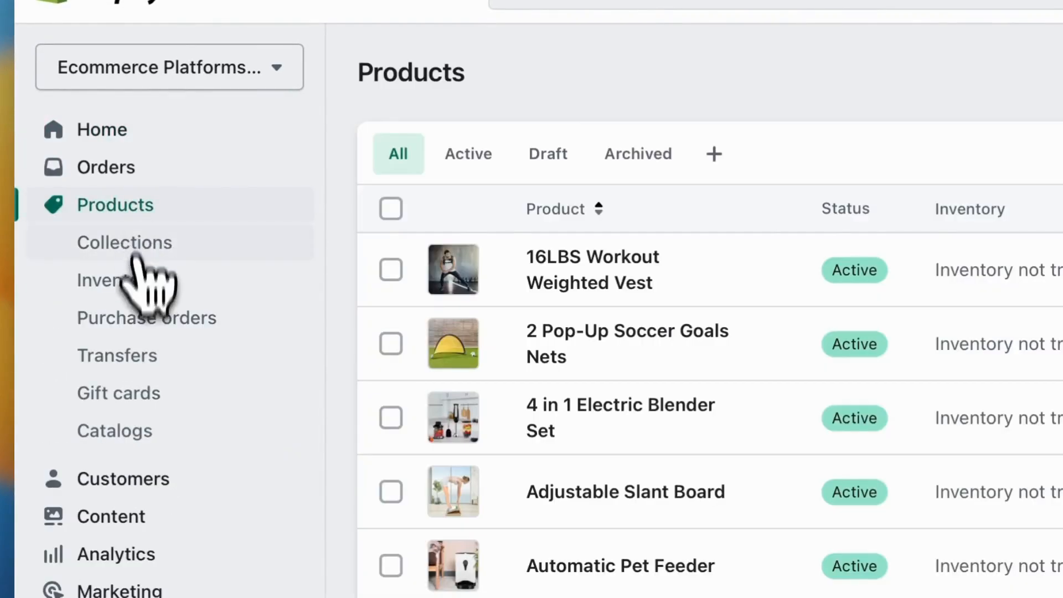
left_click(145, 405)
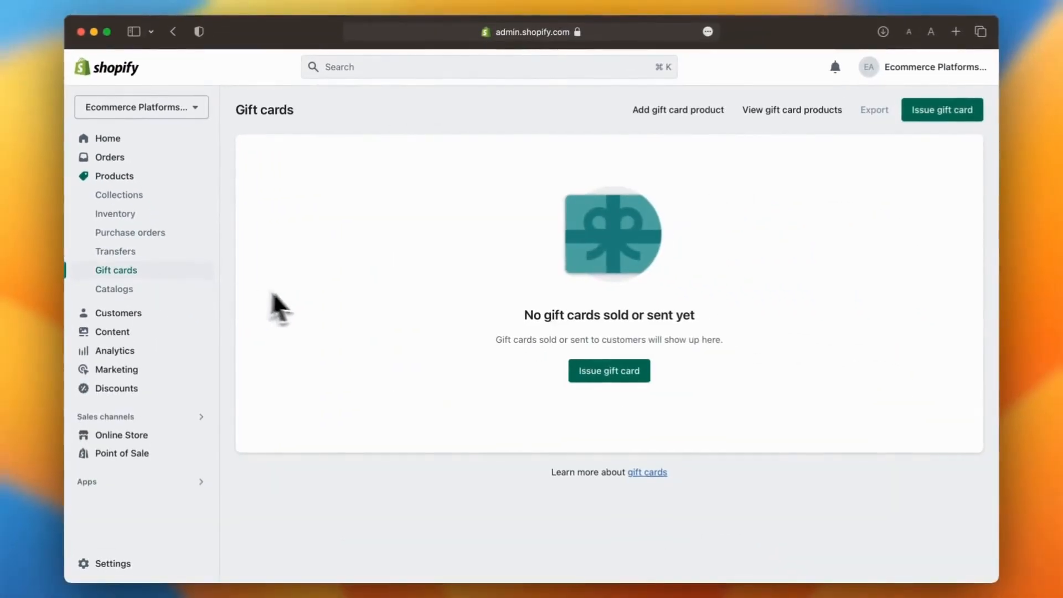
left_click(620, 373)
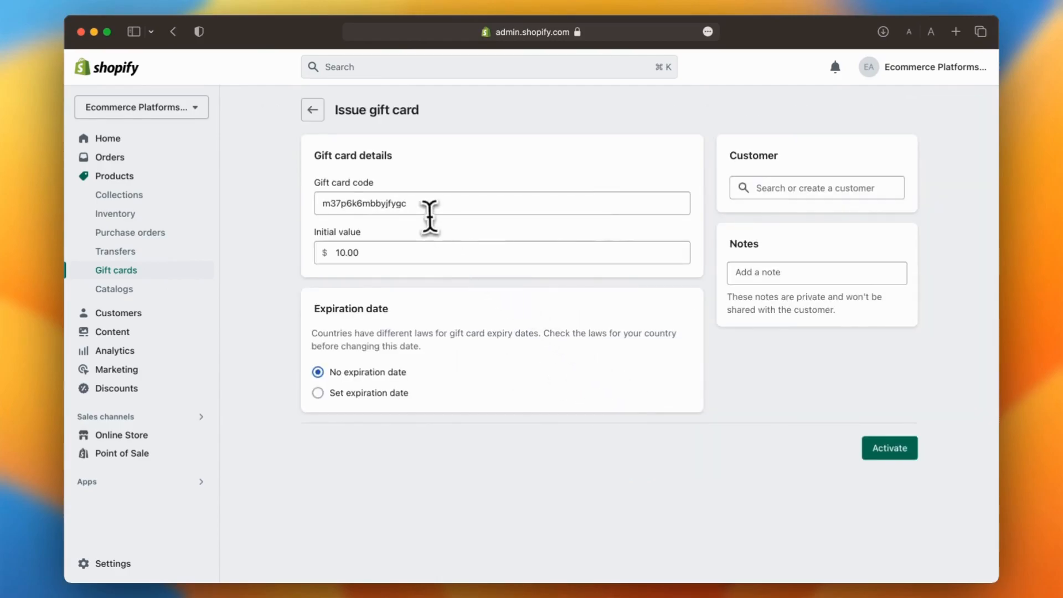
left_click(421, 206)
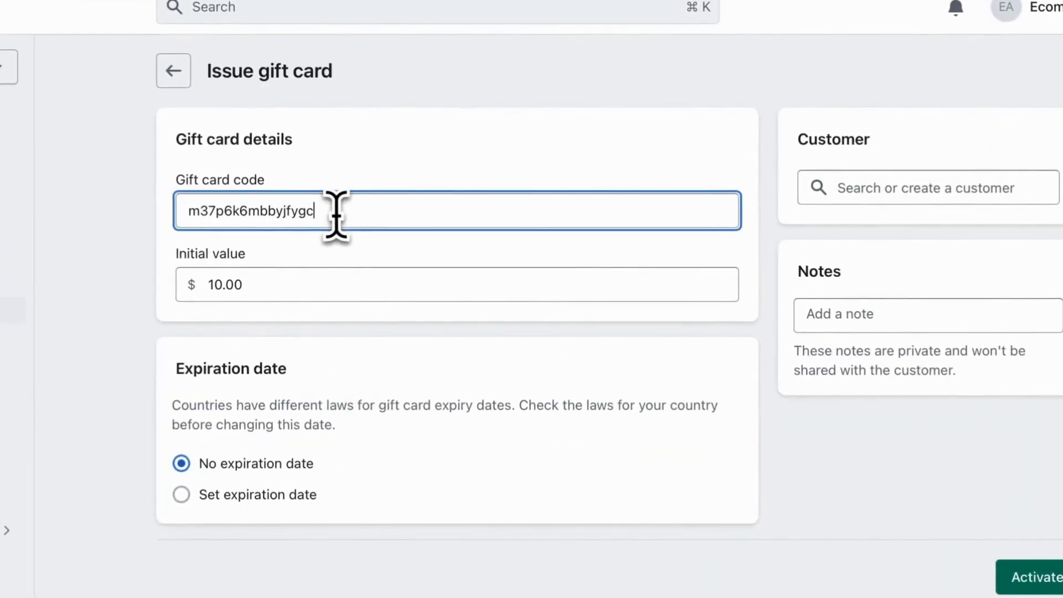
left_click(292, 284)
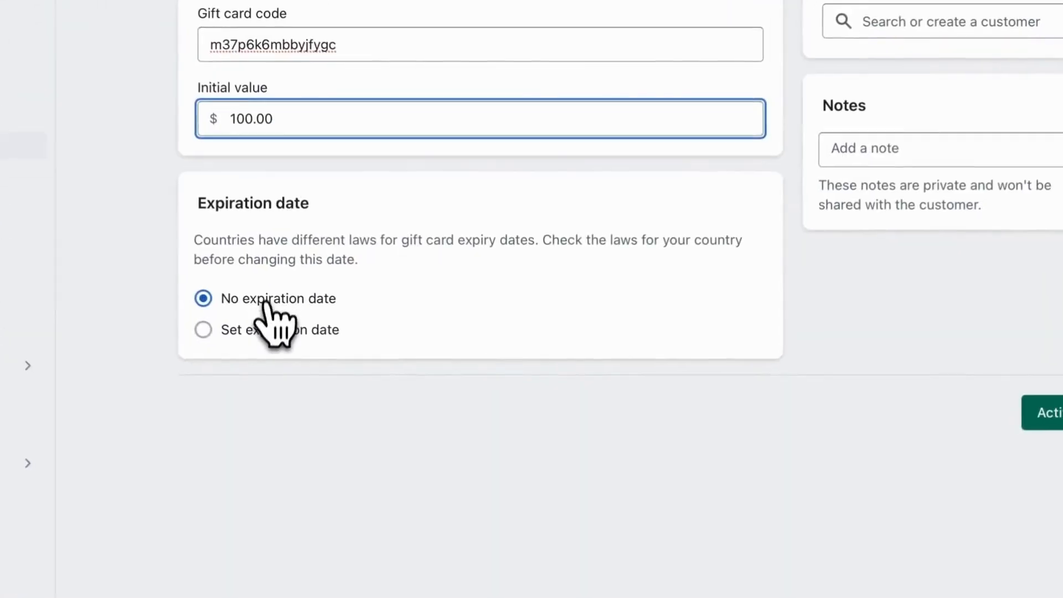
left_click(260, 329)
left_click(218, 401)
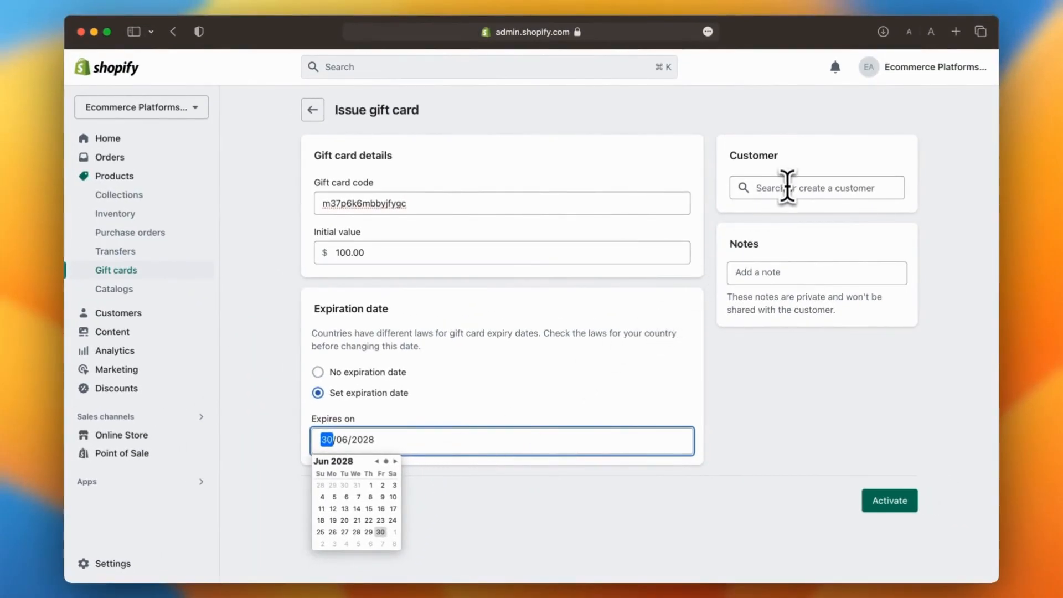
Step: Assign the existing demo customer to the gift card with the note "This is a demo note.", and activate and send it
left_click(786, 186)
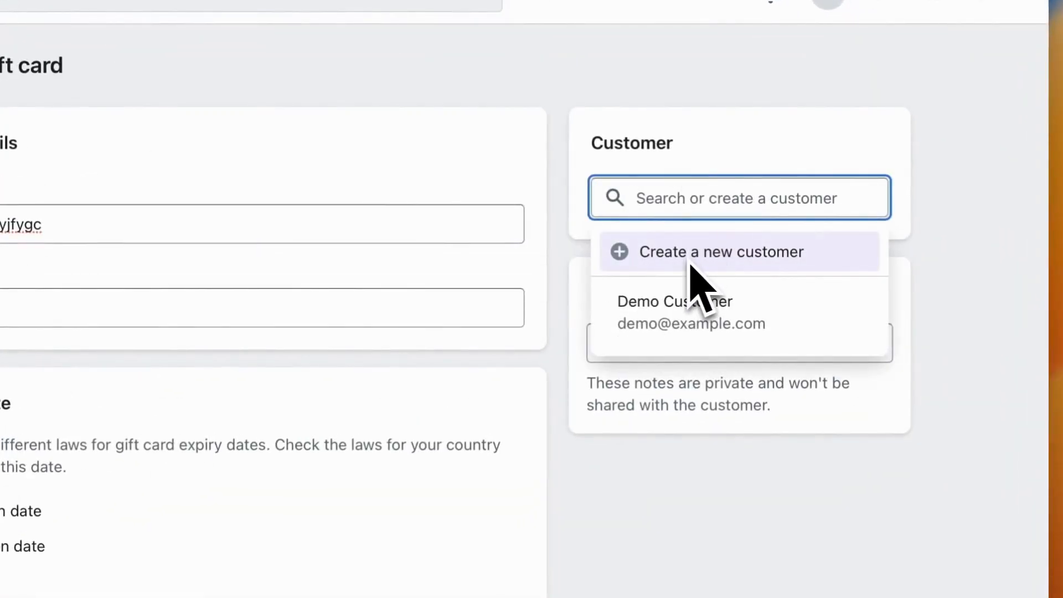
left_click(708, 320)
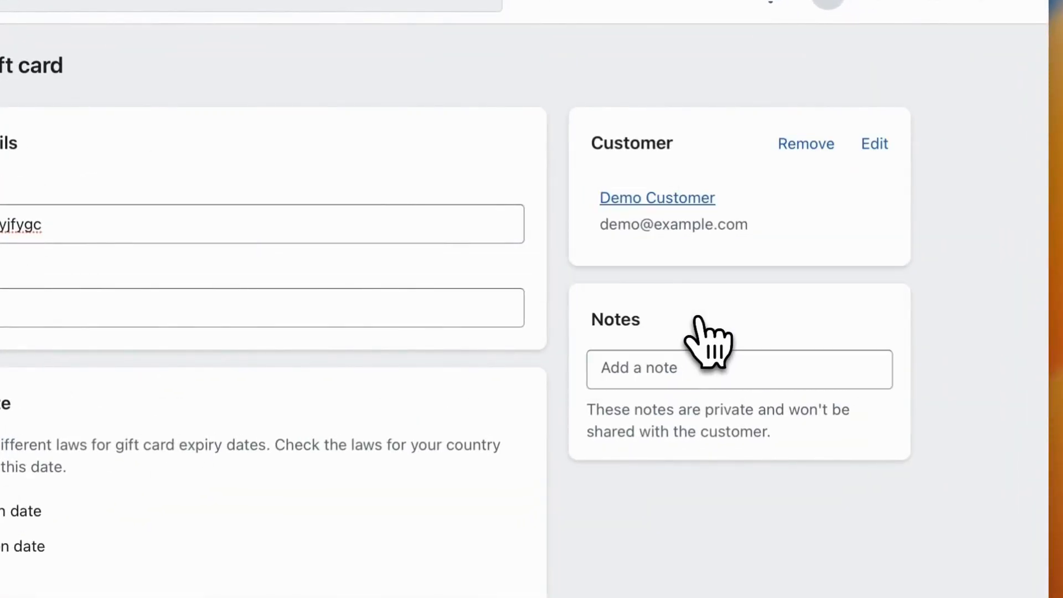
left_click(691, 367)
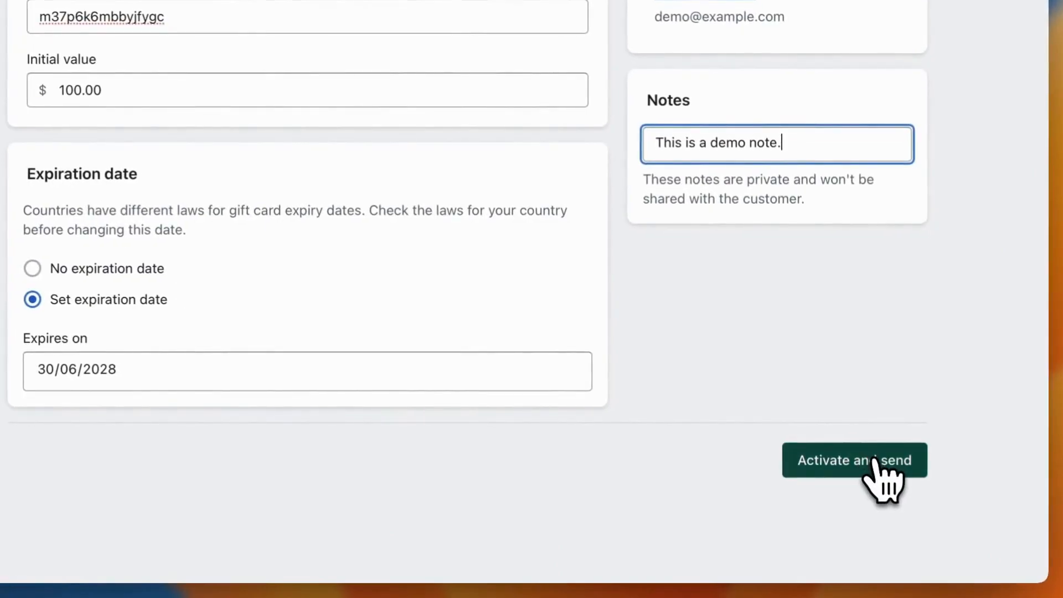
left_click(882, 501)
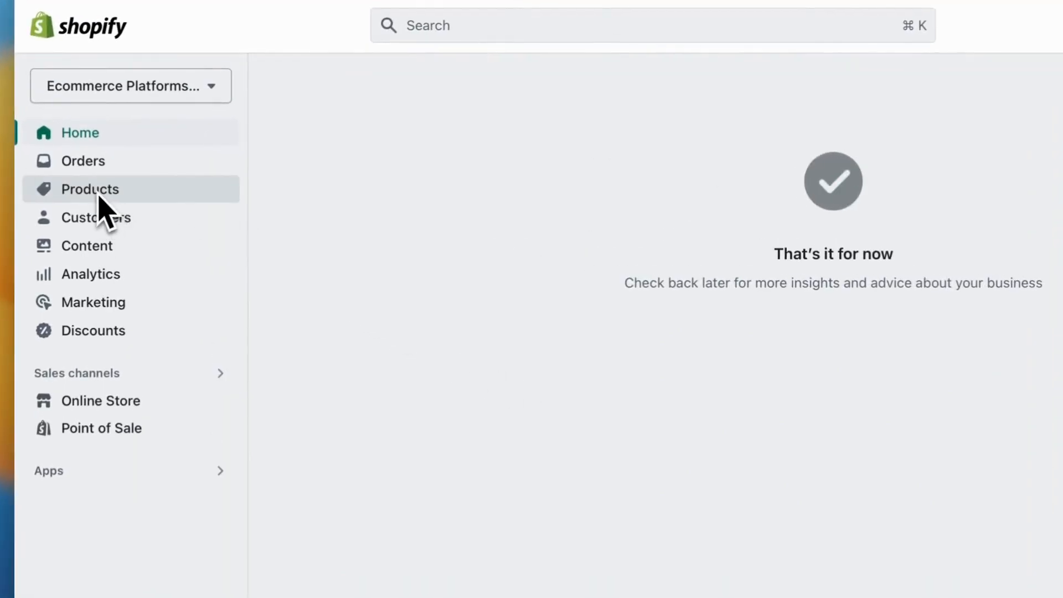
Step: Open the Gift Card product from the gift card products list and review its description, media, denominations and organization details
left_click(100, 191)
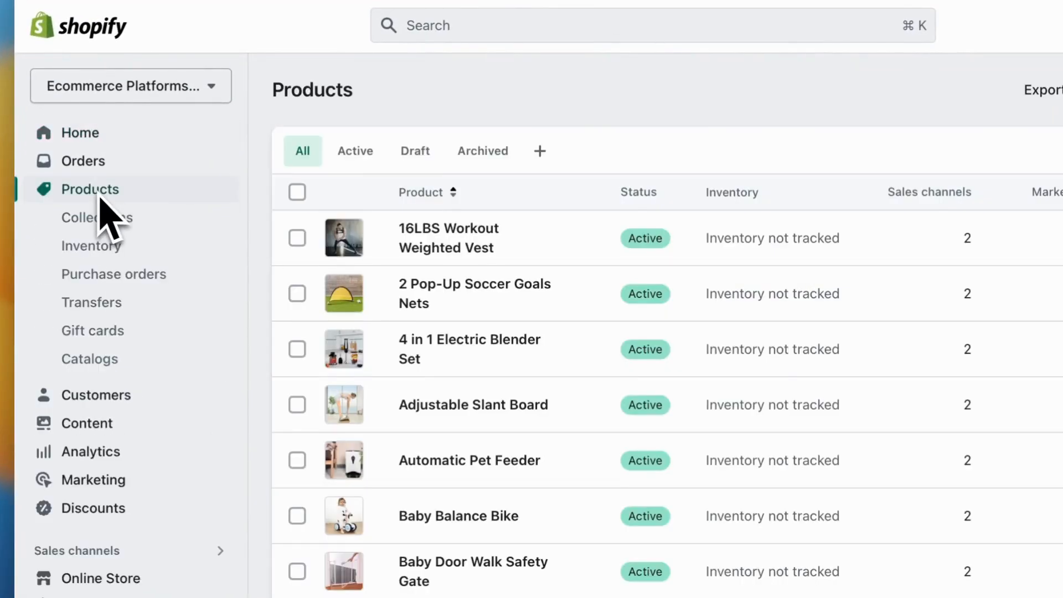
left_click(103, 335)
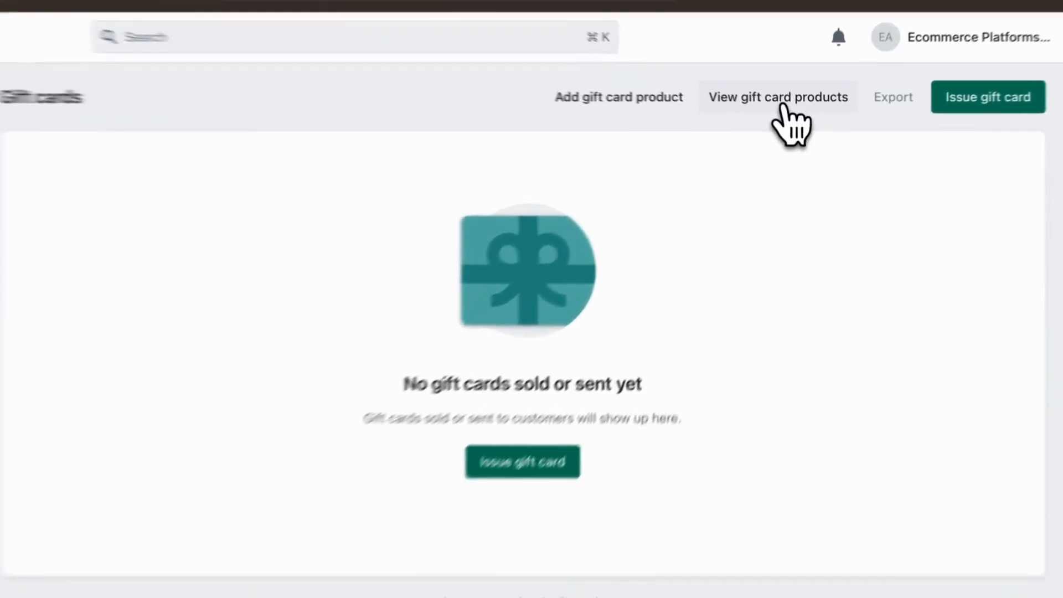
left_click(791, 110)
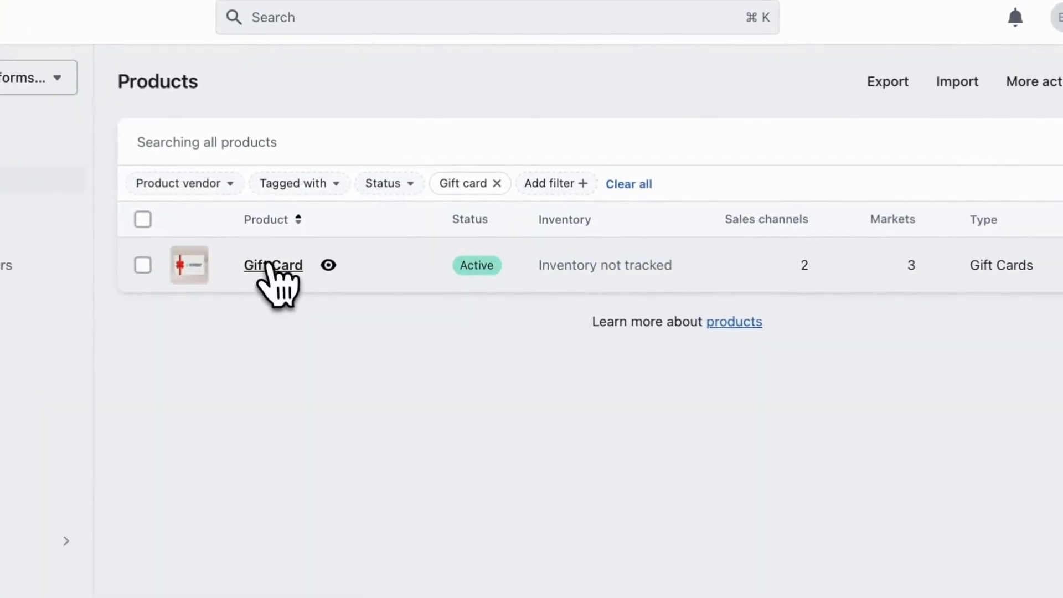
left_click(336, 232)
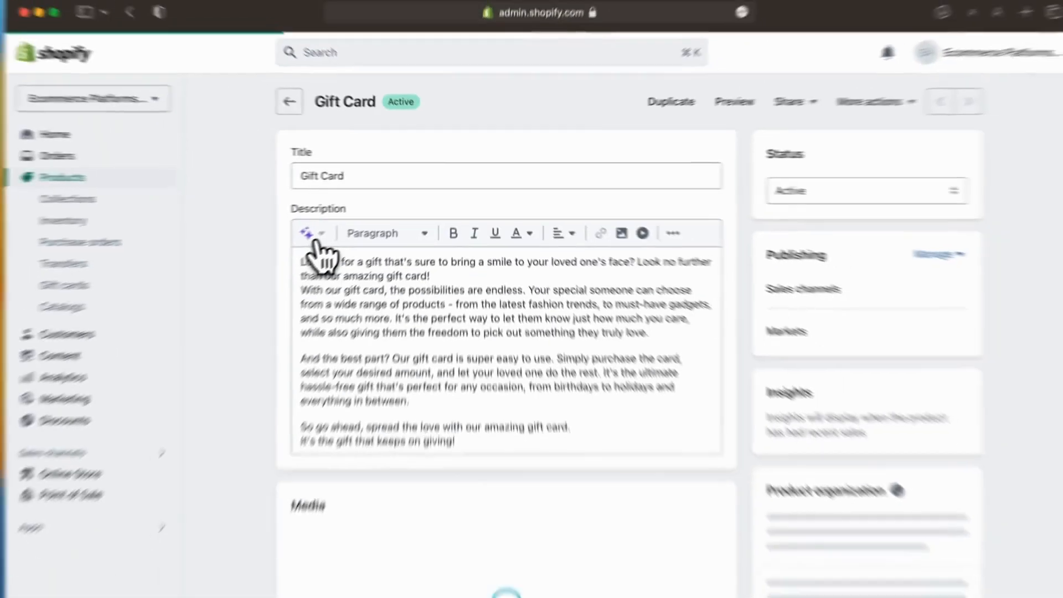
scroll(366, 278, "down", 5)
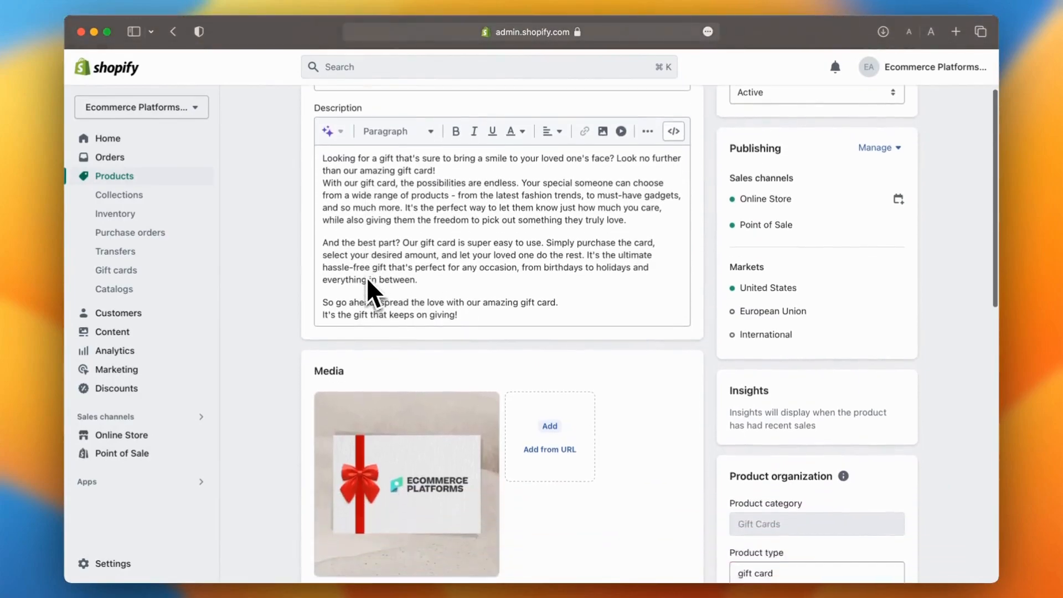
scroll(367, 277, "down", 5)
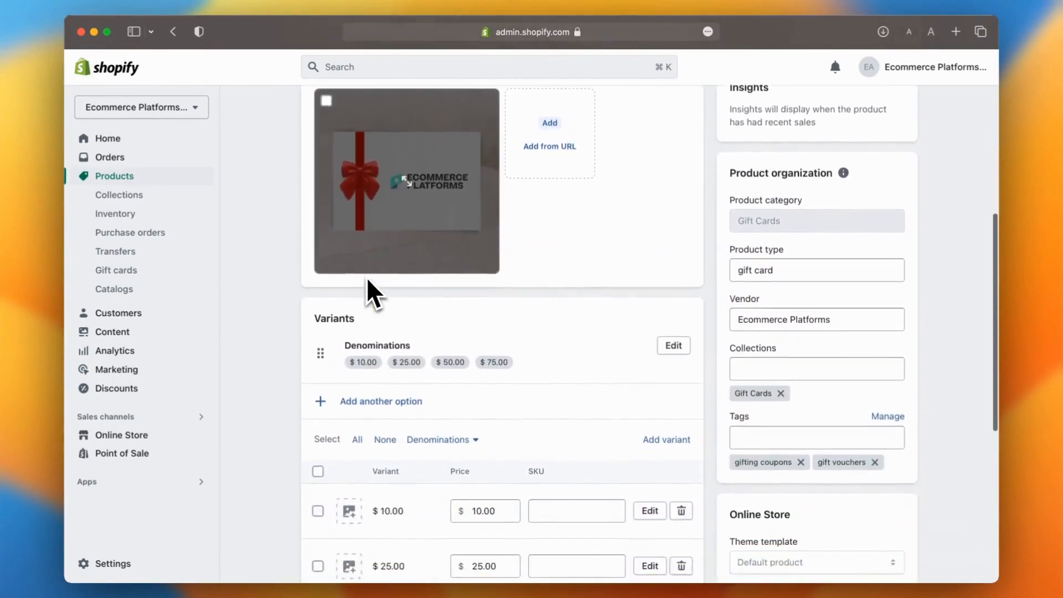
scroll(366, 276, "down", 3)
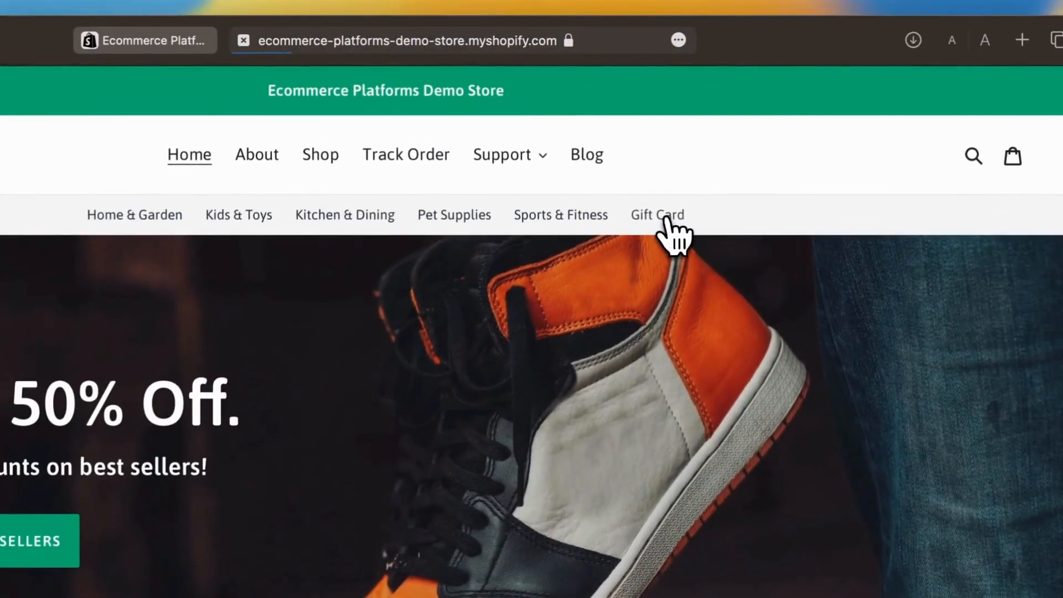
Step: Open the Gift Card page on the demo storefront, choose the $50.00 denomination, and proceed to checkout
left_click(678, 198)
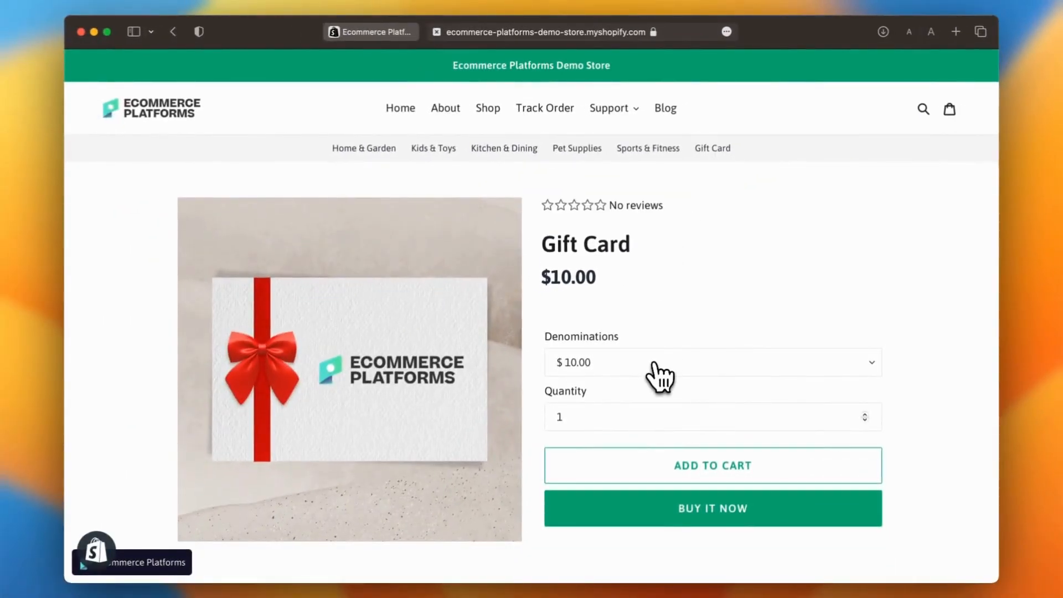
left_click(654, 363)
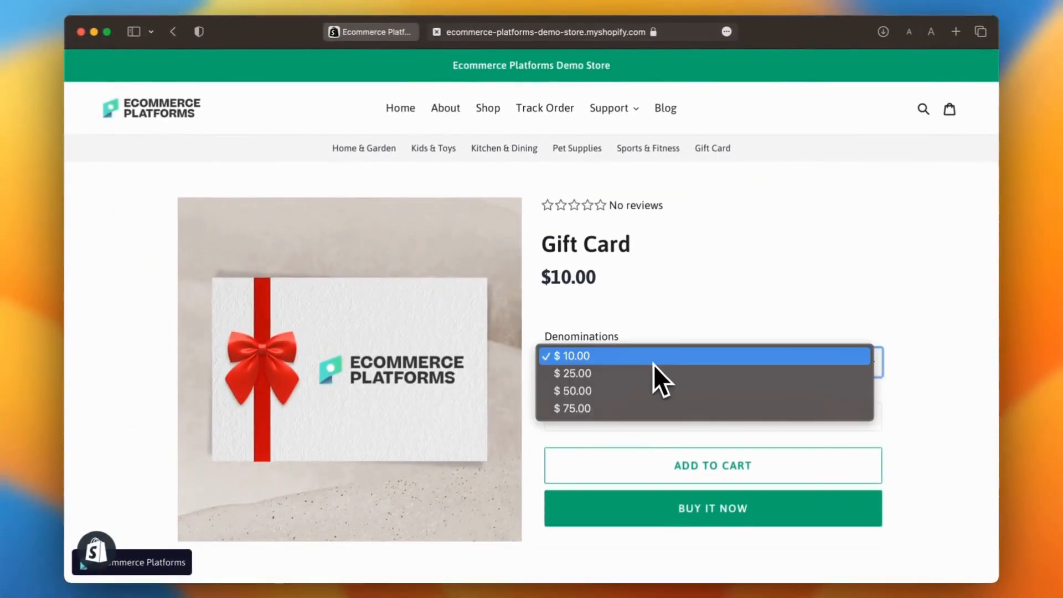
left_click(653, 391)
left_click(708, 514)
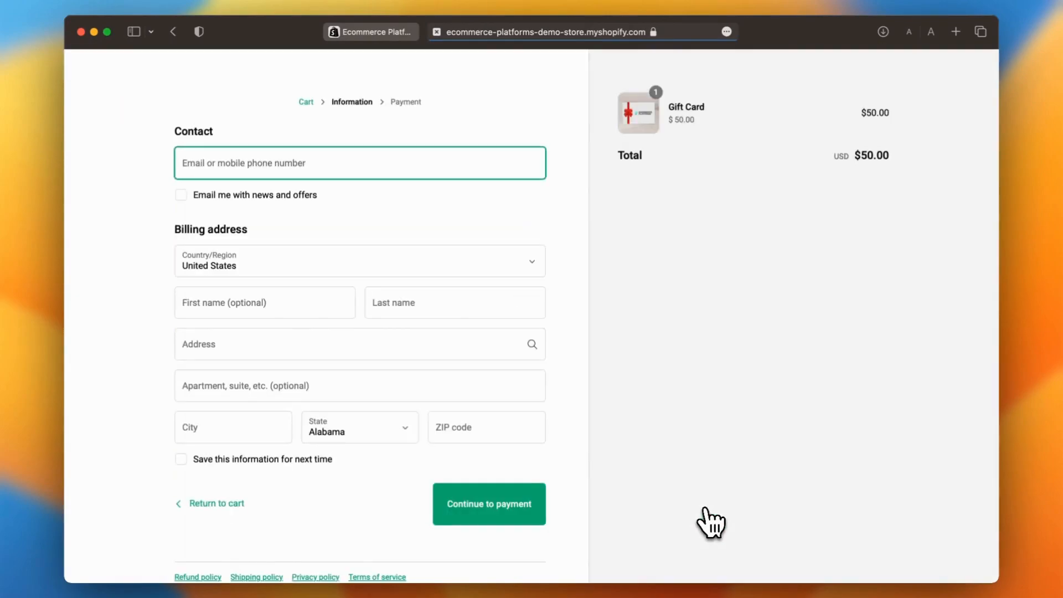